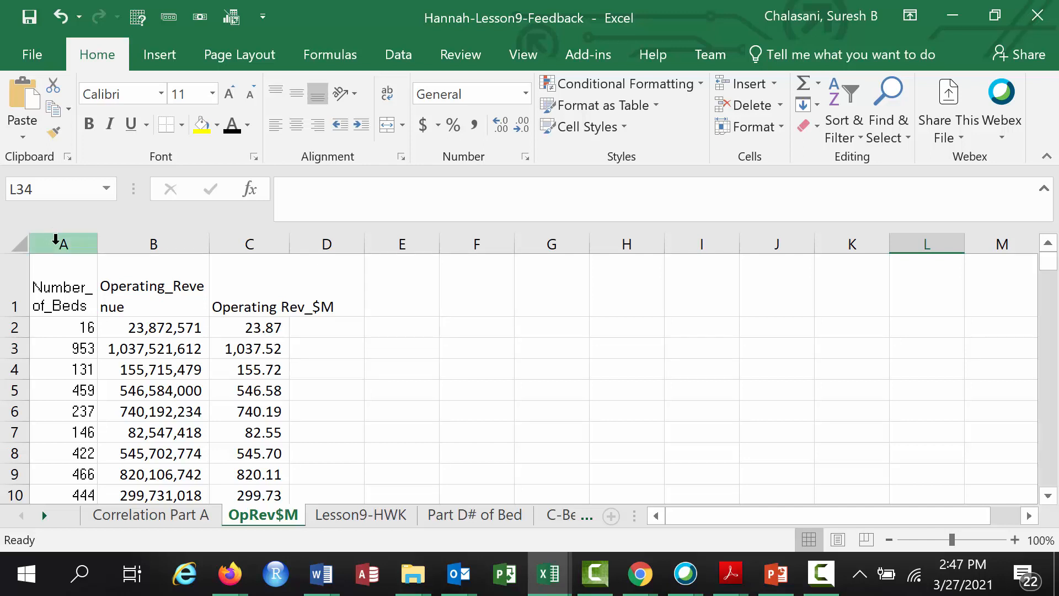
- Insert the recommended scatter chart from the Number_of_Beds and Operating Rev_$M columns
left_click(56, 240)
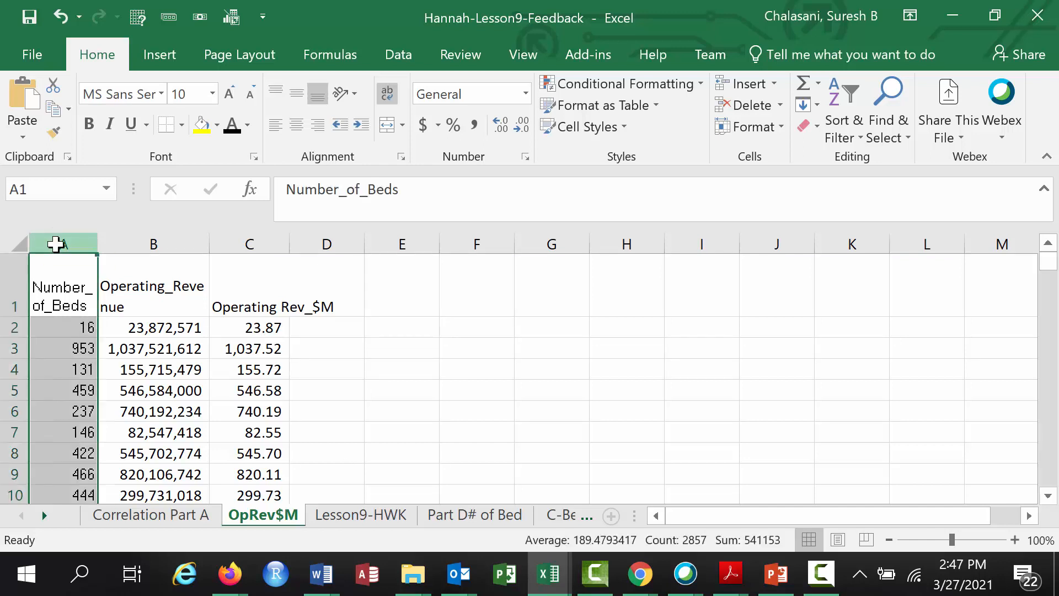
left_click(254, 242, "ctrl")
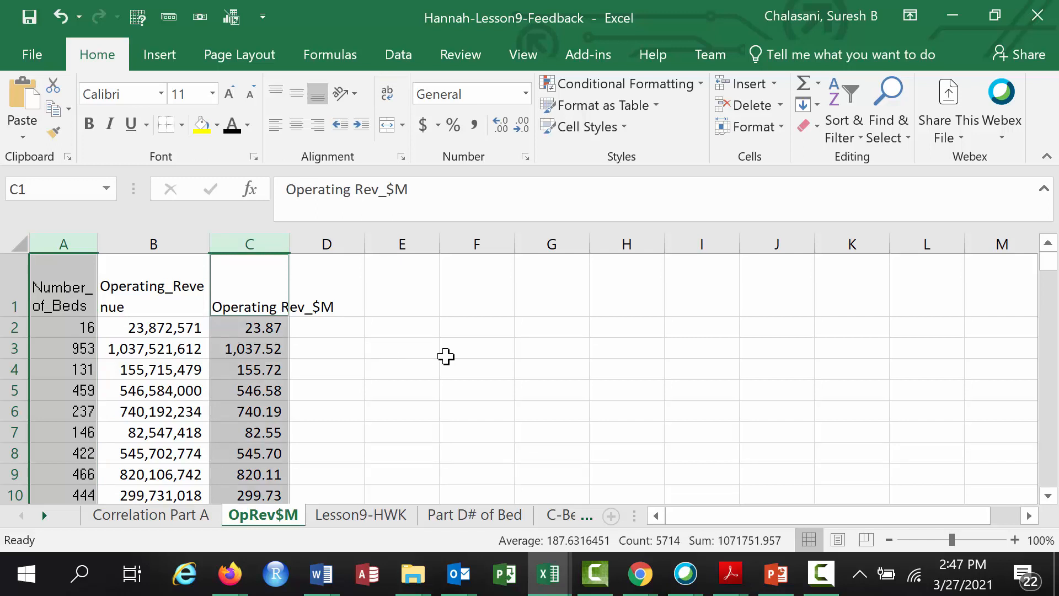
left_click(822, 585)
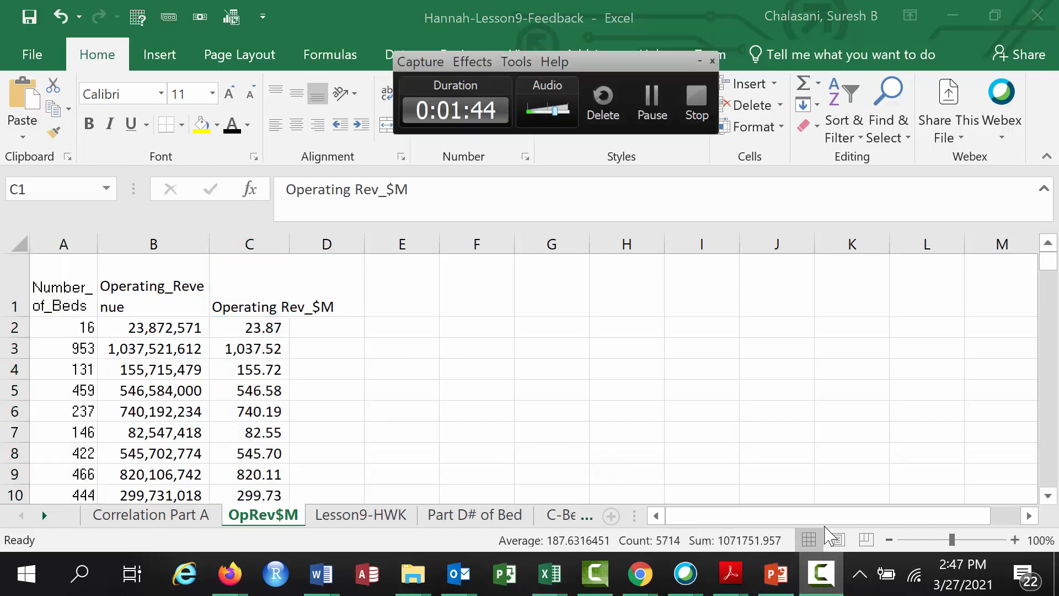
left_click(699, 61)
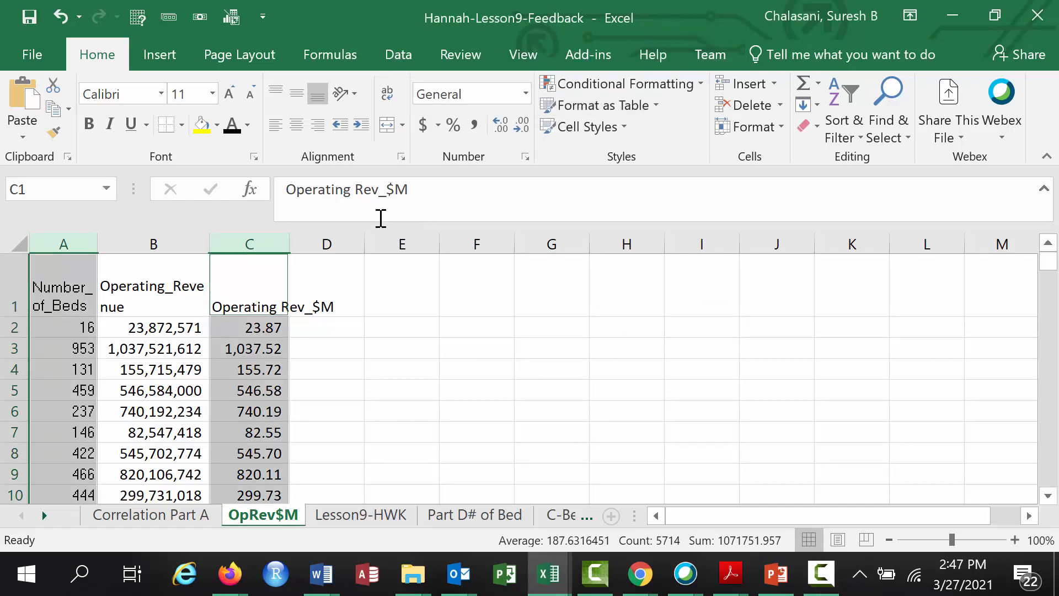
left_click(163, 60)
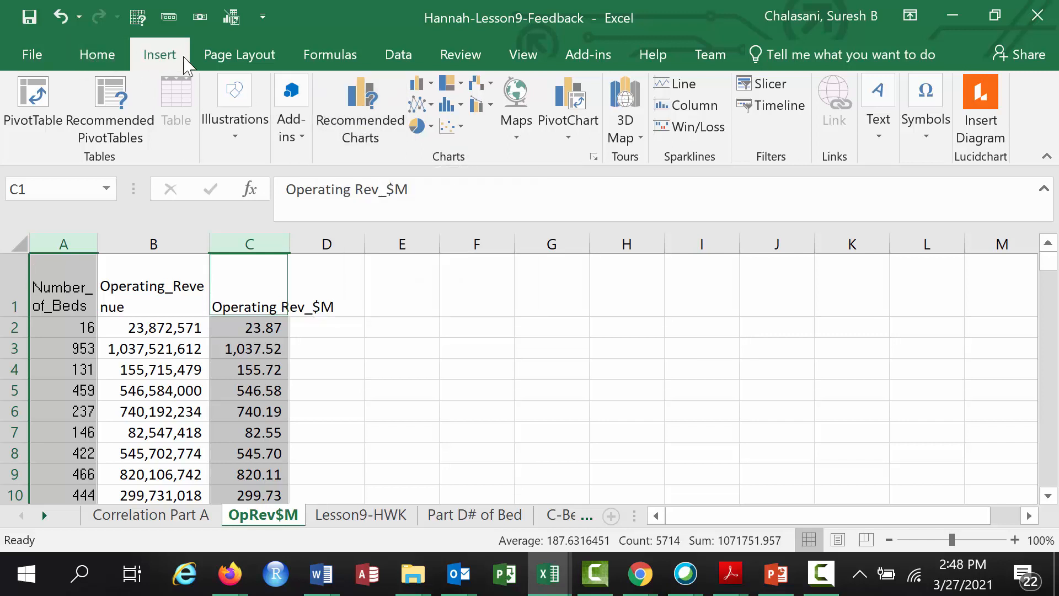
left_click(368, 104)
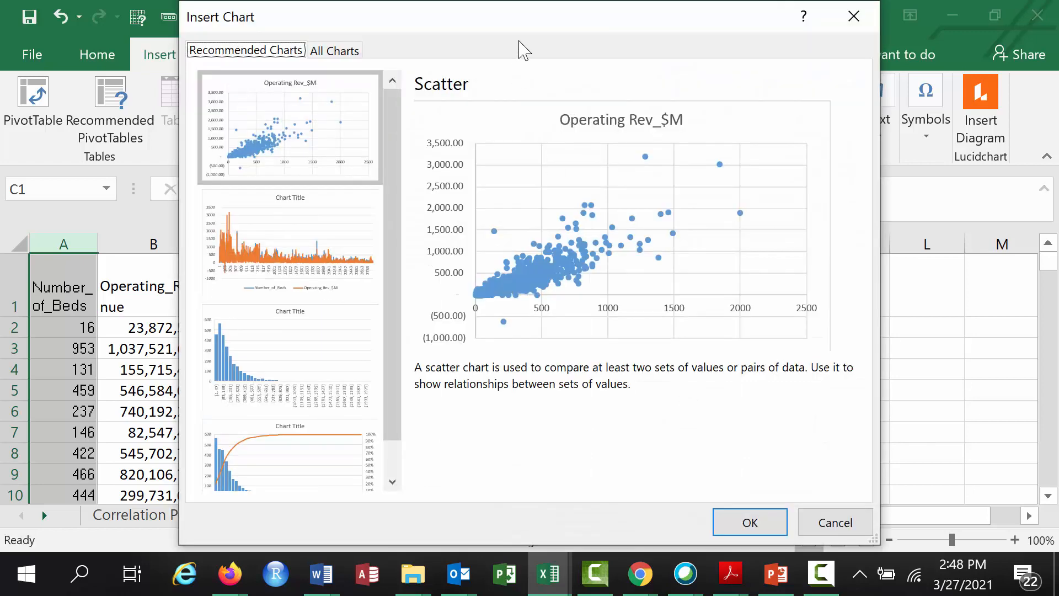
left_click_drag(551, 28, 628, 25)
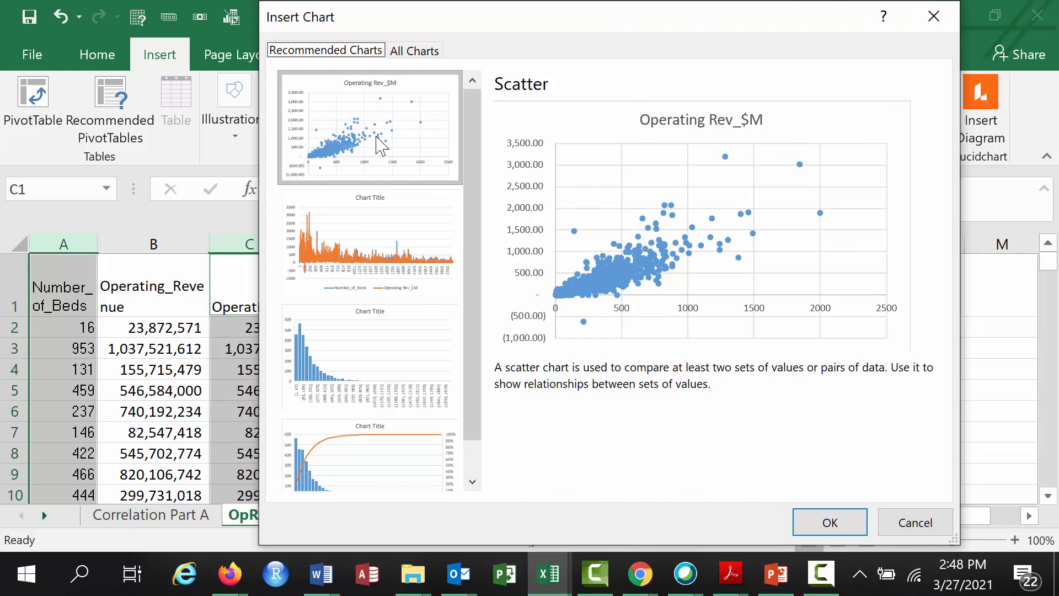
left_click(828, 523)
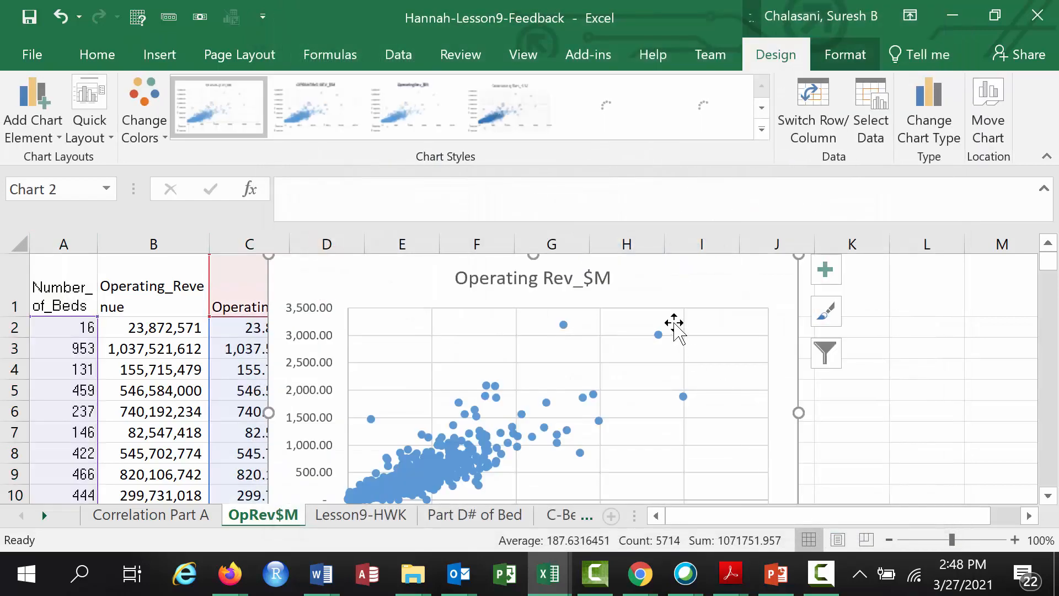
- Move the scatter chart clear of the data to about columns E through L and turn on its axis titles
mouse_move(800, 324)
left_mouse_down()
mouse_move(813, 338)
mouse_move(982, 386)
mouse_move(922, 368)
left_mouse_up()
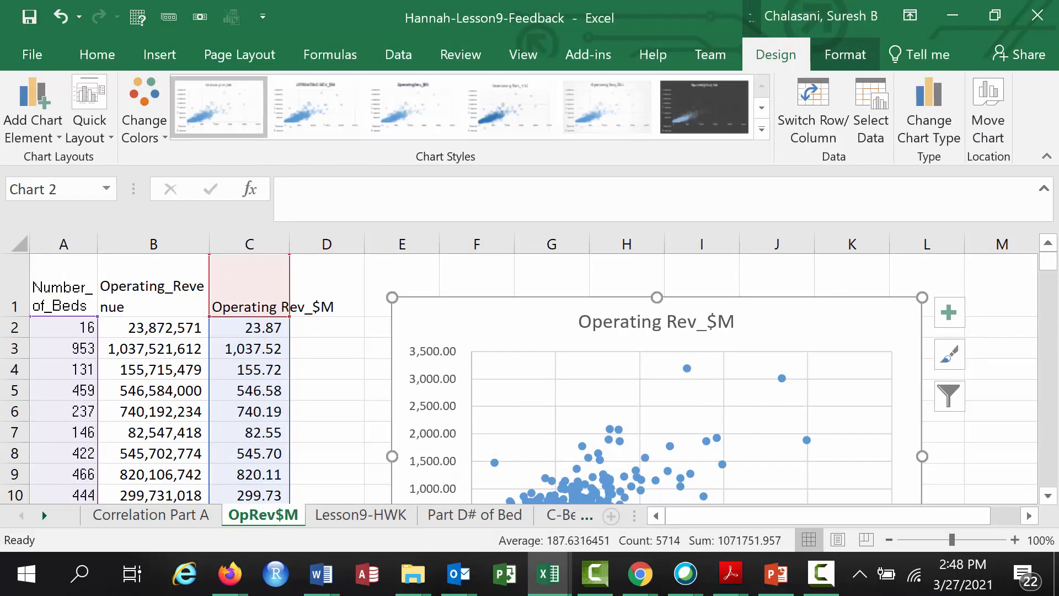
left_click(1049, 495)
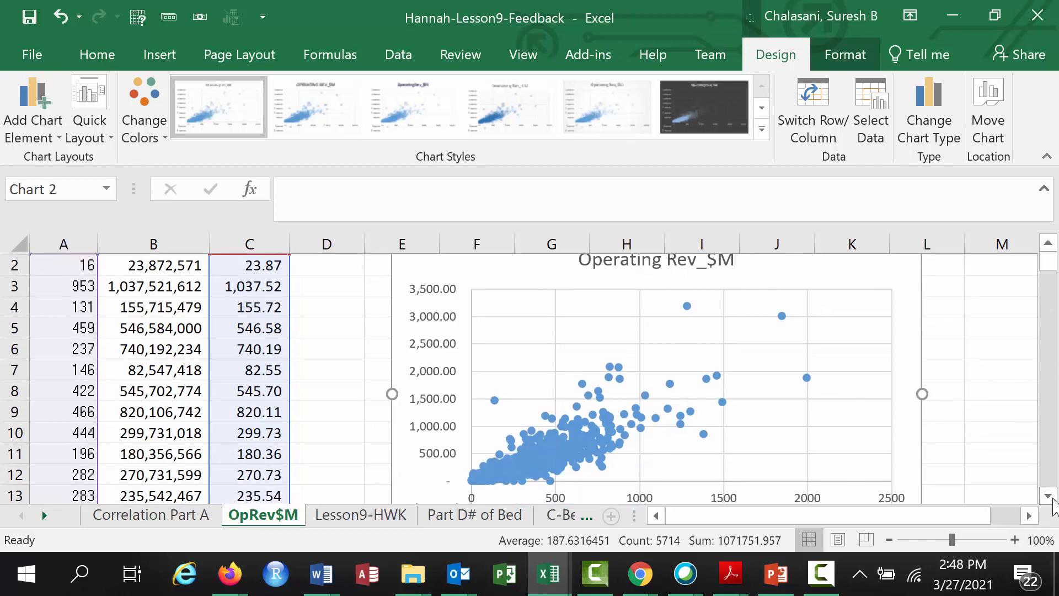
left_click(1049, 243)
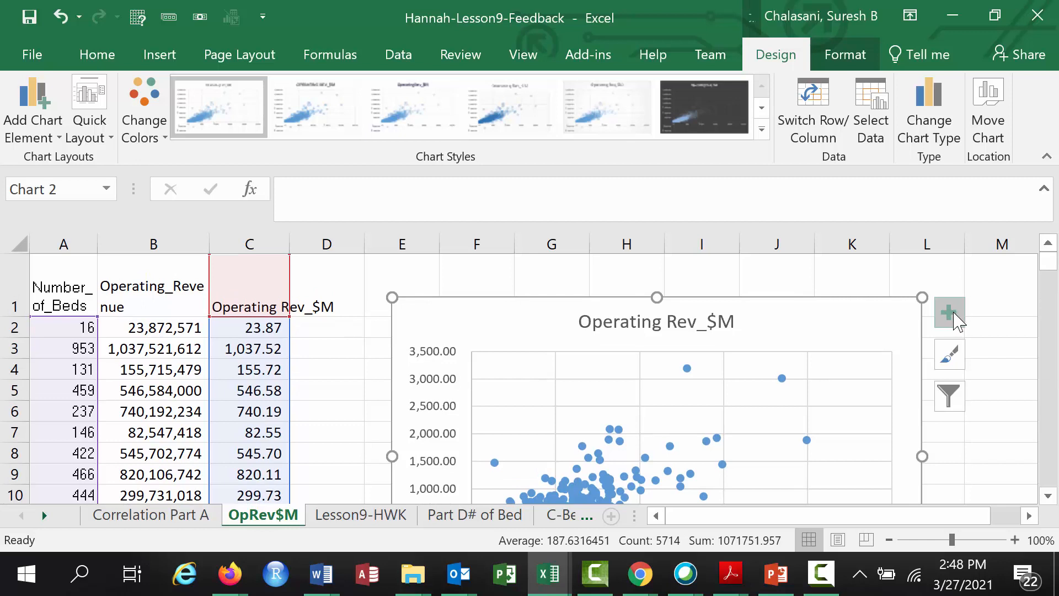
left_click(958, 320)
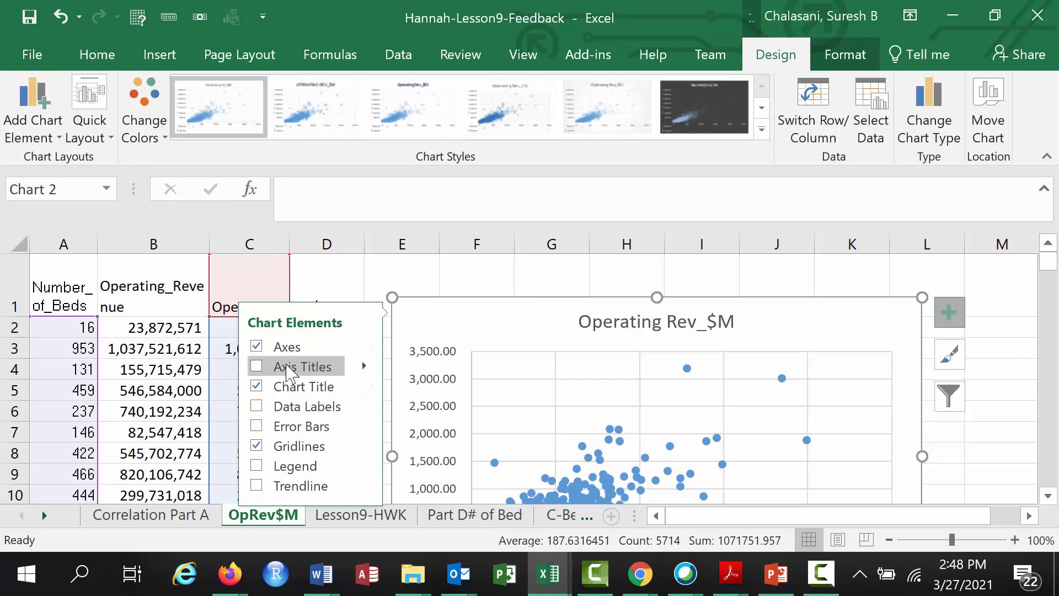
left_click(257, 368)
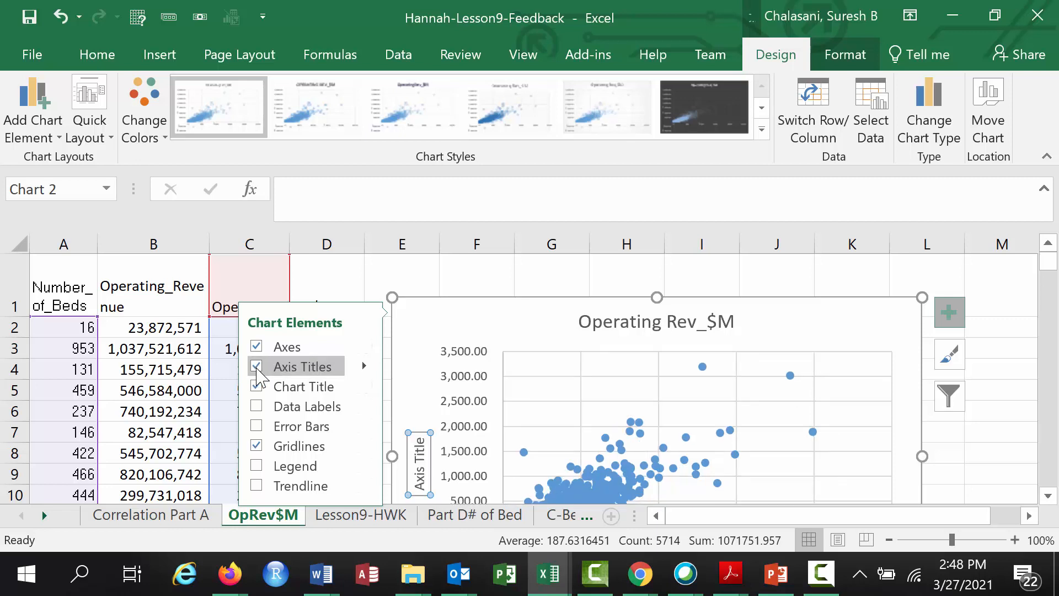
left_click(256, 407)
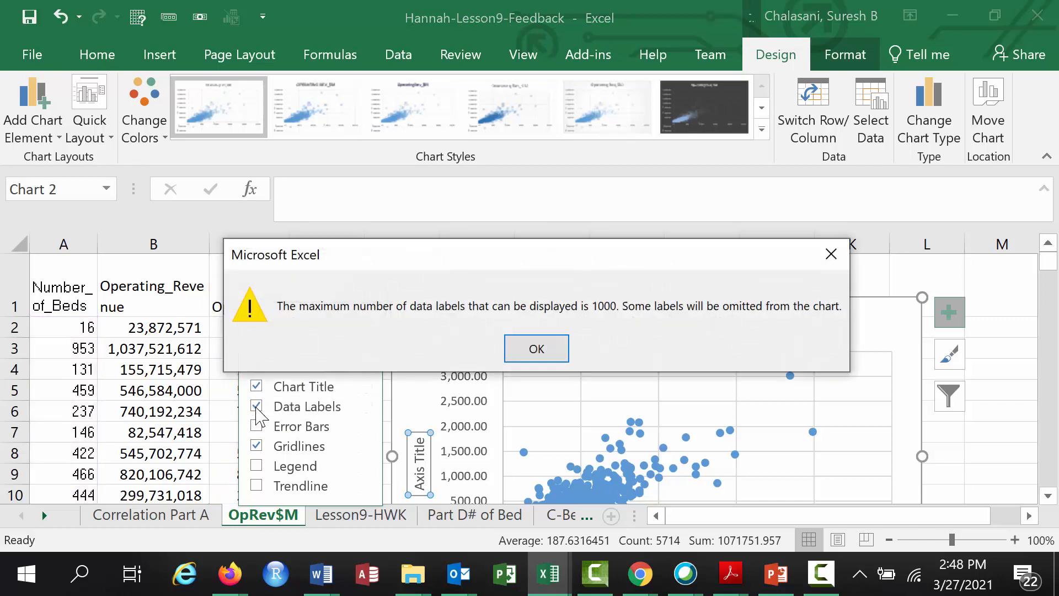
left_click(530, 356)
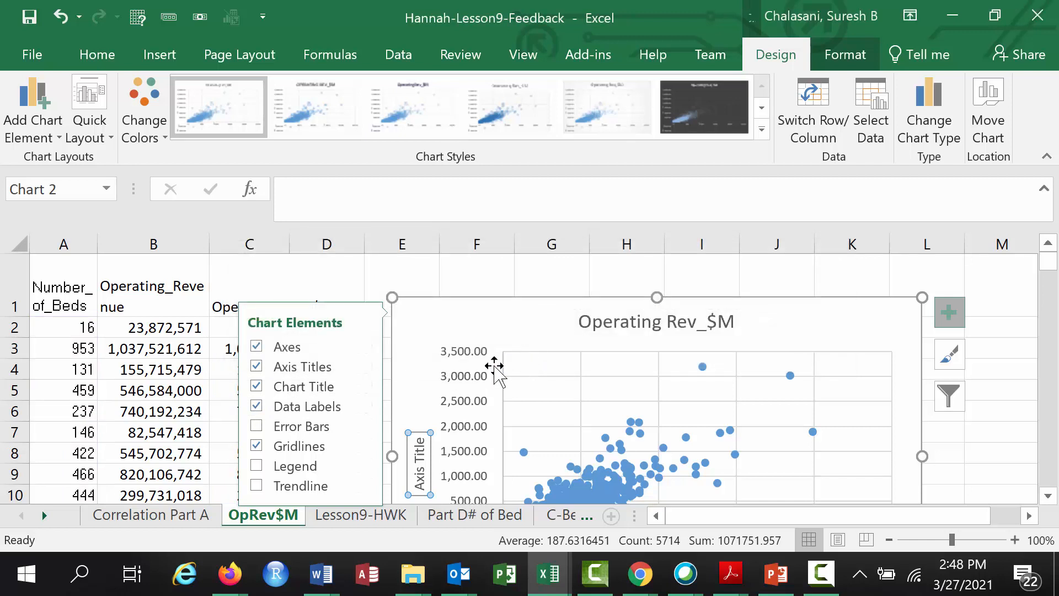
left_click(257, 409)
- Add a trendline to the scatter chart and close the list of chart elements
scroll(822, 433, "down", 2)
scroll(822, 433, "up", 2)
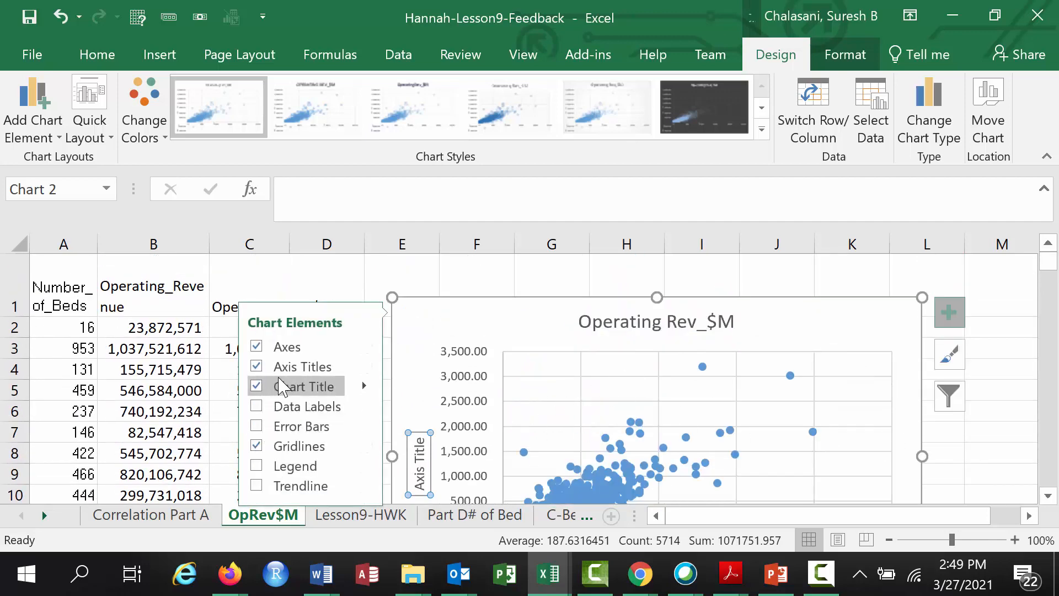
left_click(257, 485)
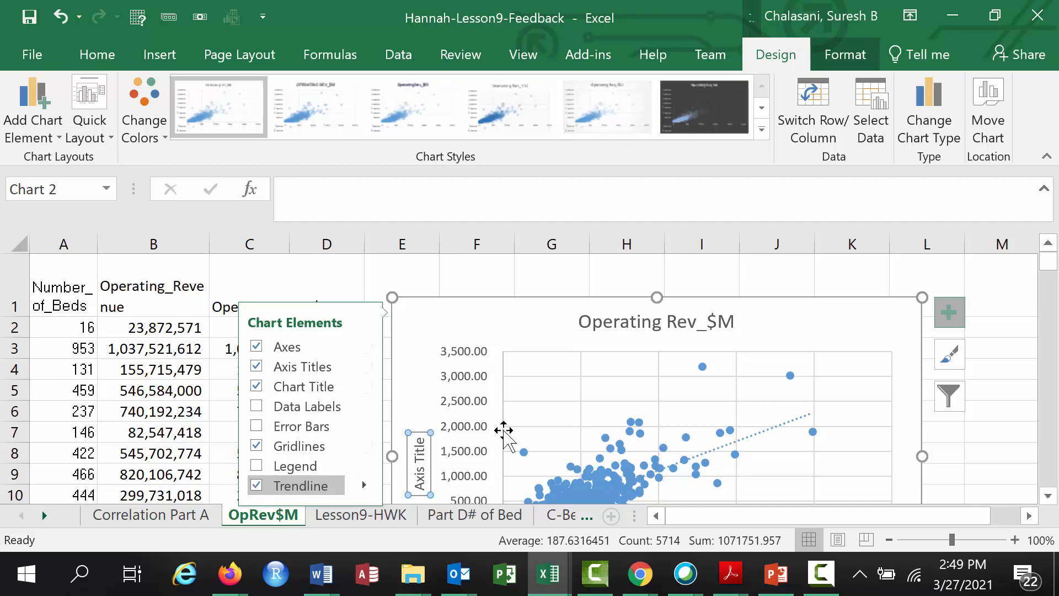
scroll(719, 386, "down", 2)
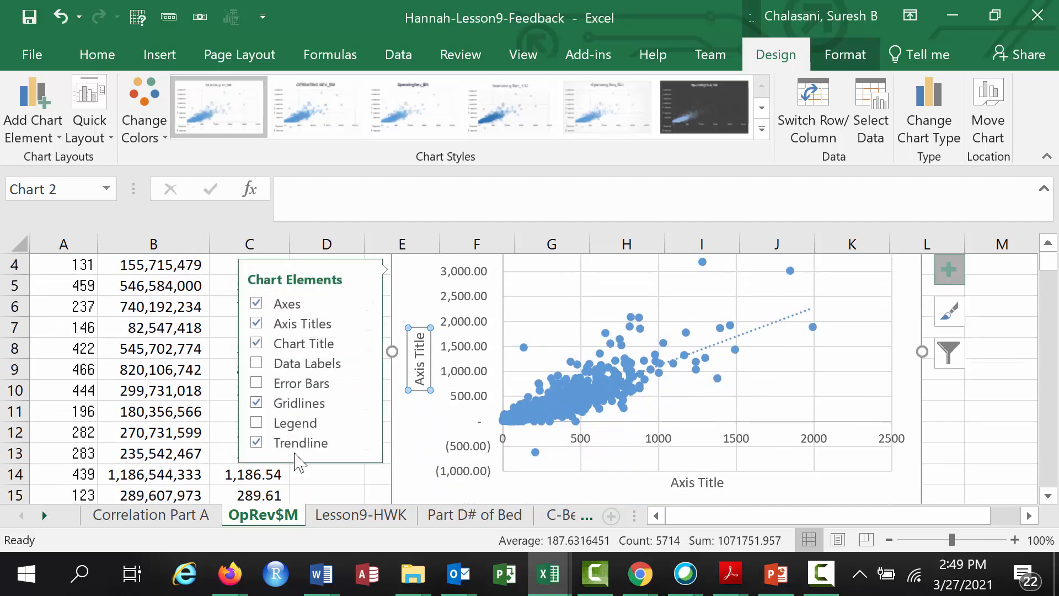
left_click(952, 280)
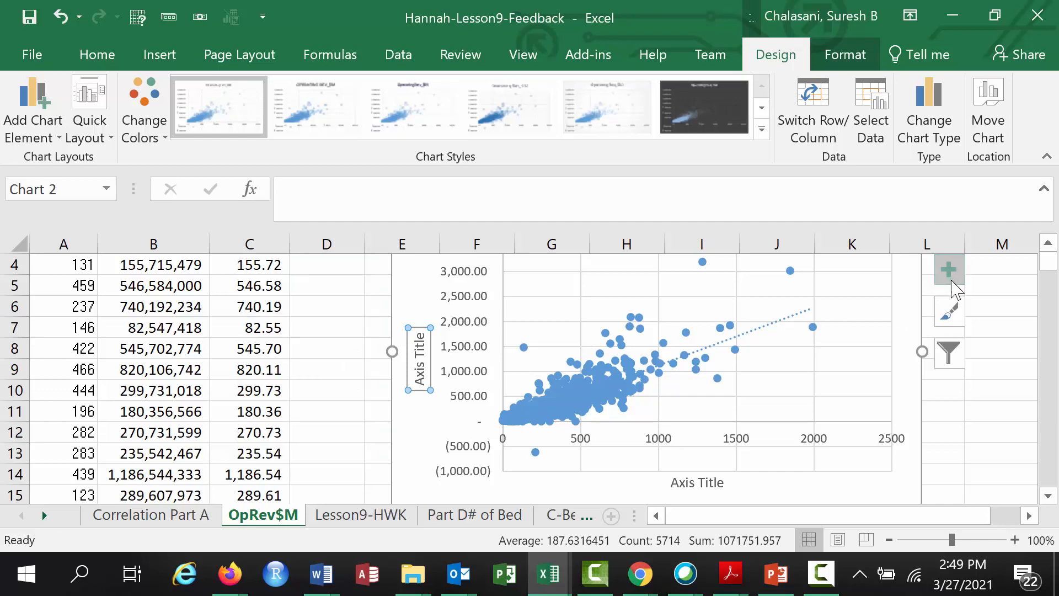
scroll(712, 389, "down", 1)
scroll(854, 381, "up", 2)
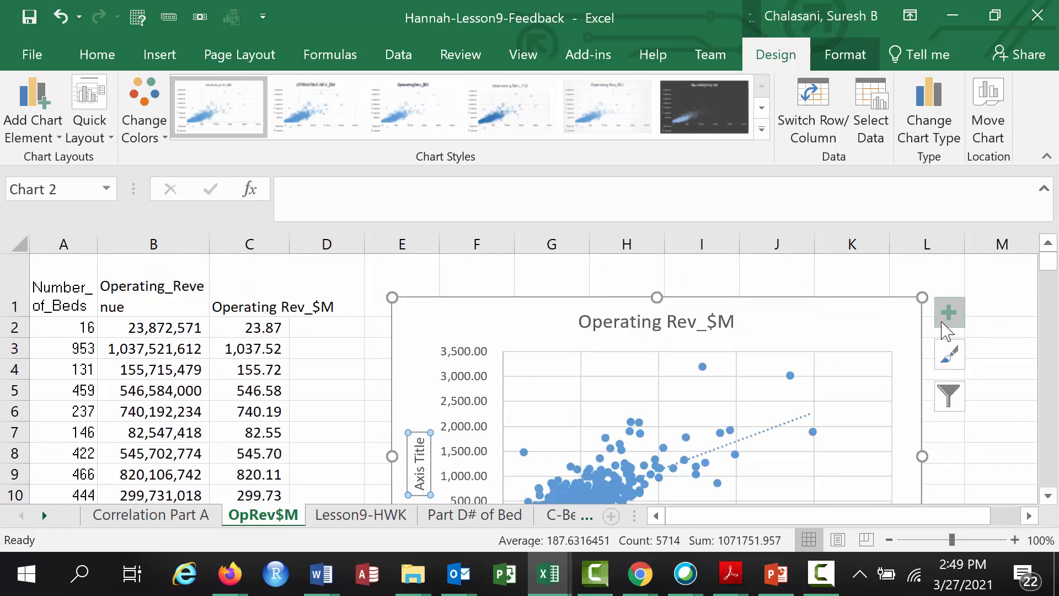
- Replace the horizontal axis title's placeholder text with "# Beds"
scroll(713, 421, "down", 2)
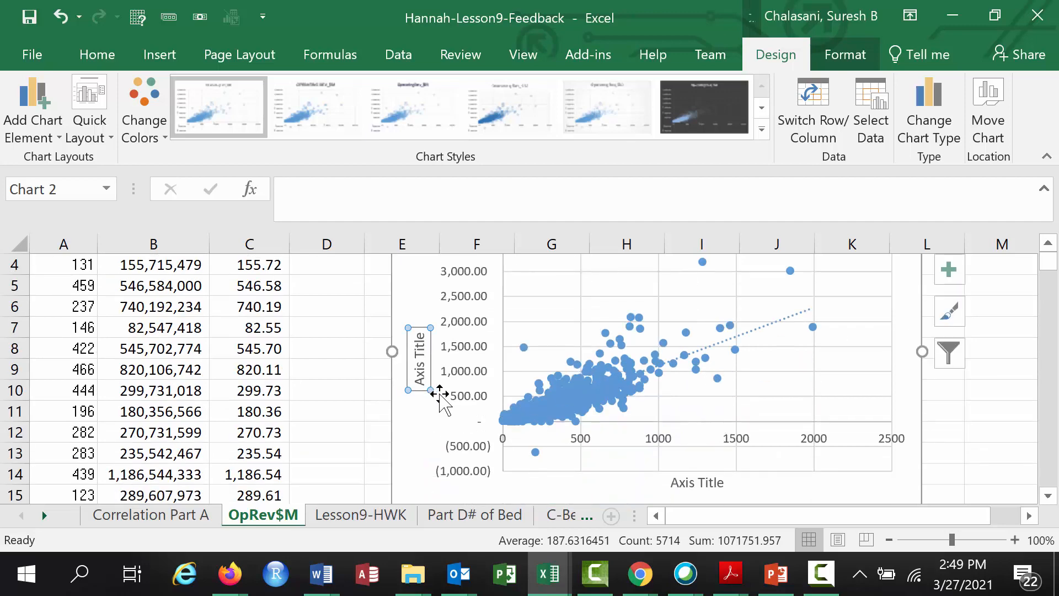
double_click(696, 484)
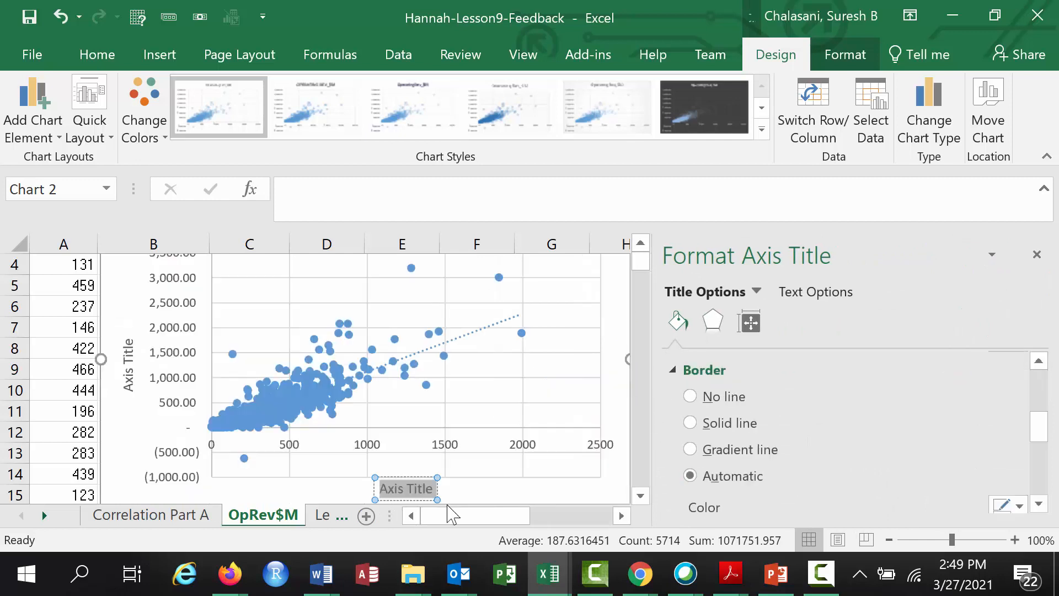
type("#")
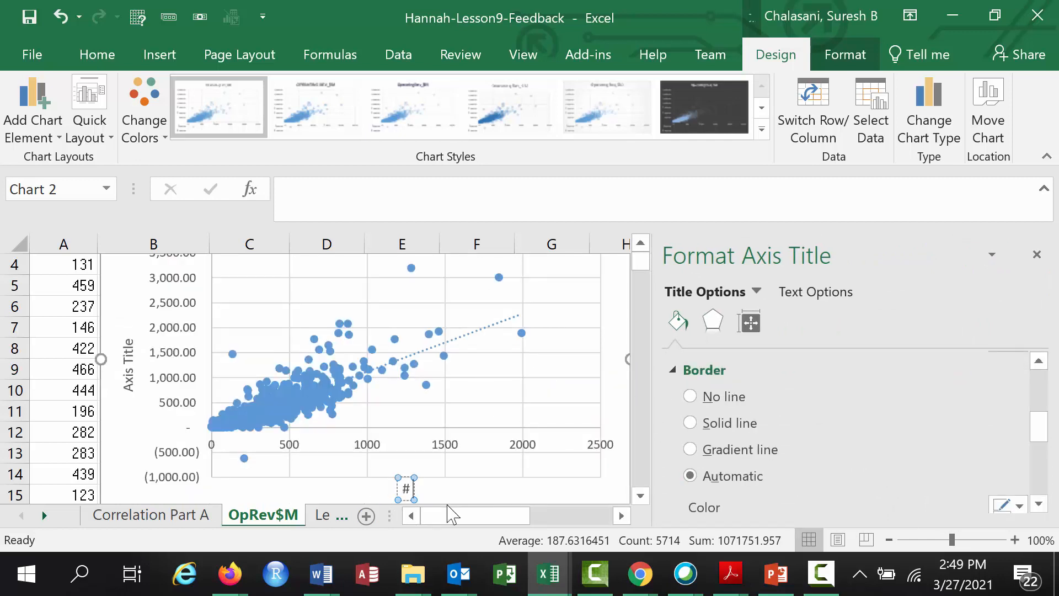
type(" Beds")
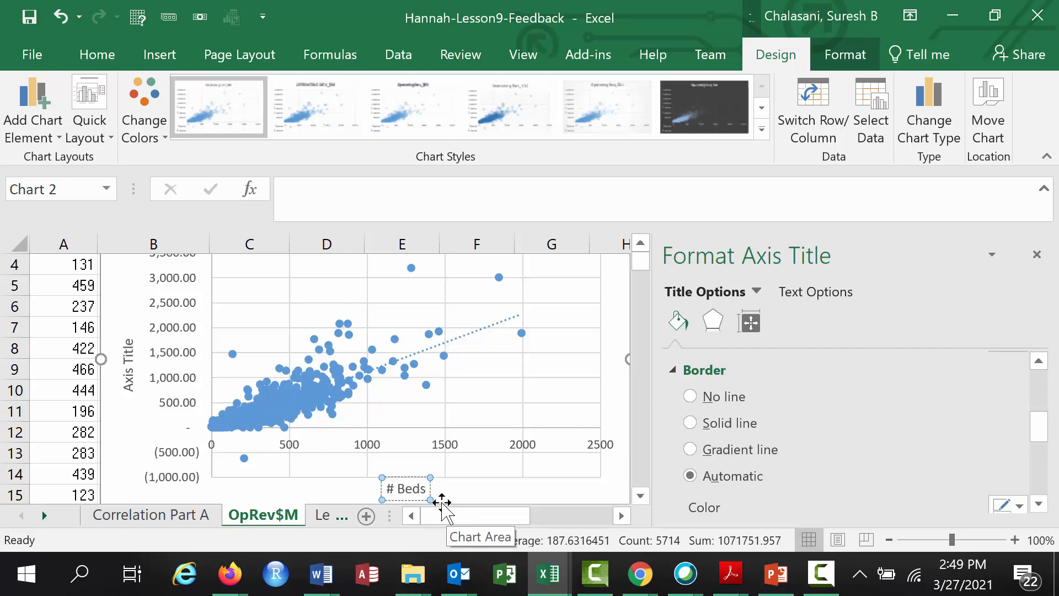
- Move the "# Beds" title up so it sits just beneath the horizontal axis numbers
left_click_drag(1045, 421, 1046, 482)
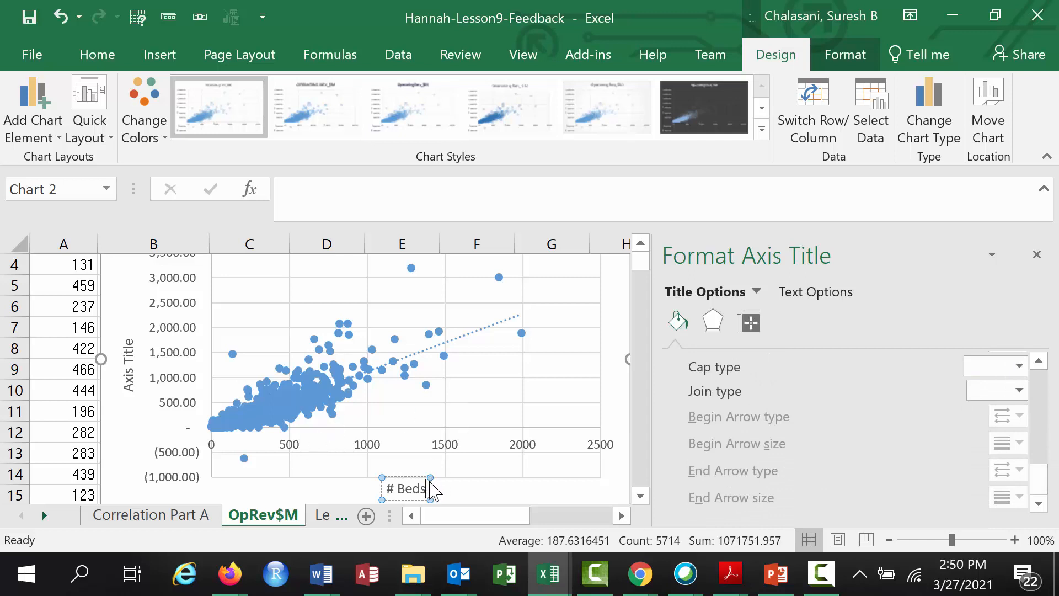
left_click(452, 489)
left_click(414, 489)
left_click_drag(414, 489, 421, 449)
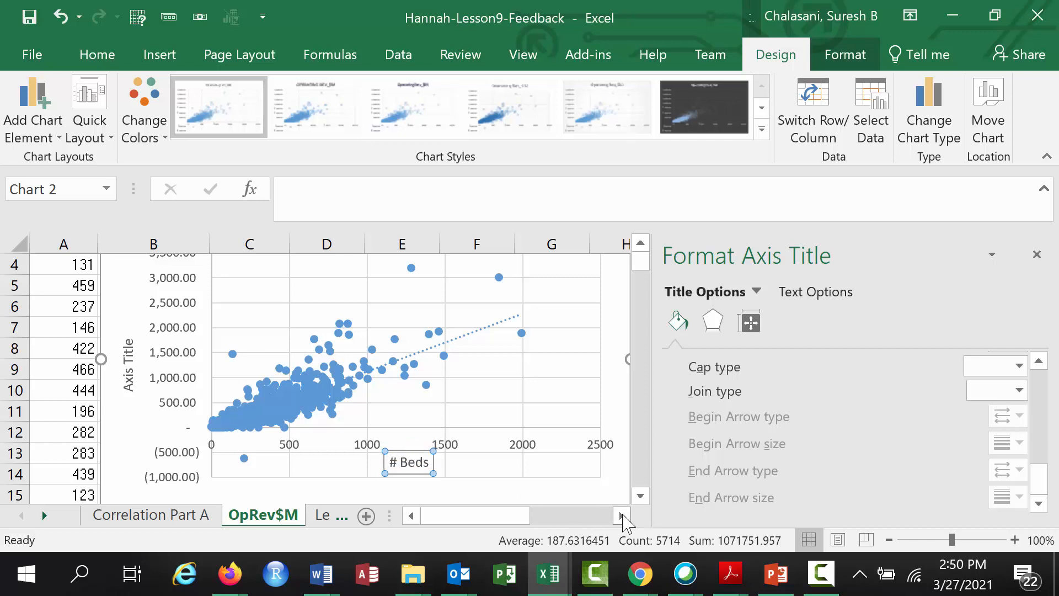
- Replace the vertical axis title's placeholder with "OPerating Revenue in Millions" and shift the title slightly down along the axis
left_click(126, 353)
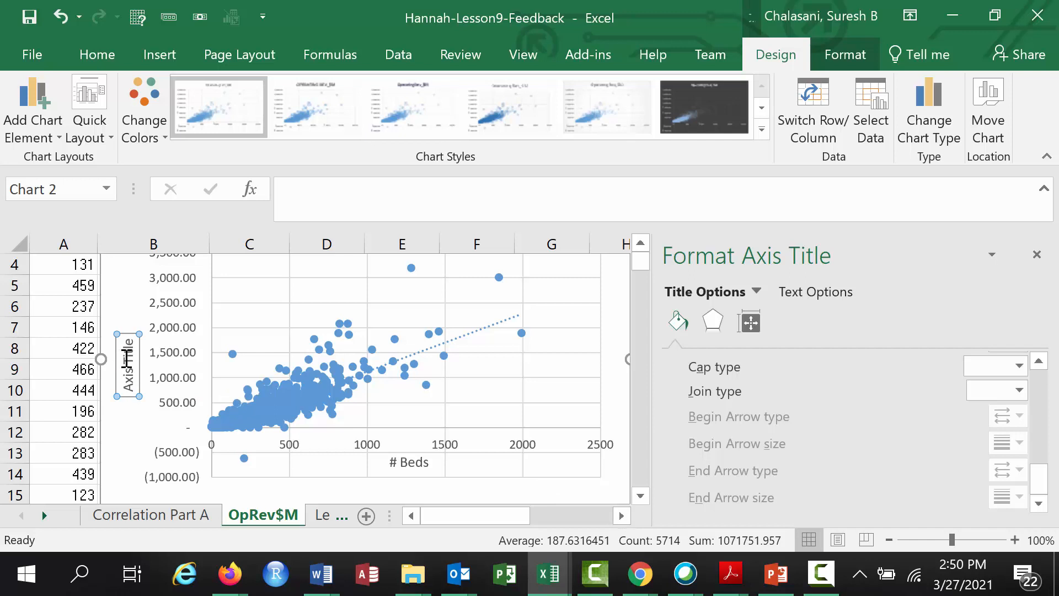
left_click(137, 345)
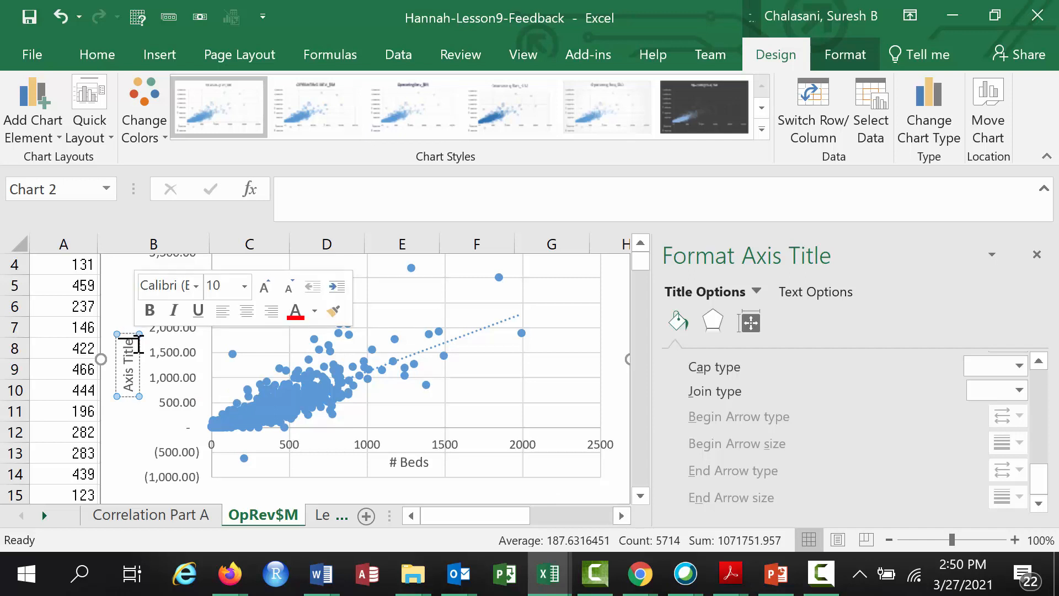
key("BackSpace")
key("BackSpace")
key("BackSpace")
key("BackSpace")
key("BackSpace")
key("BackSpace")
key("BackSpace")
key("BackSpace")
key("BackSpace")
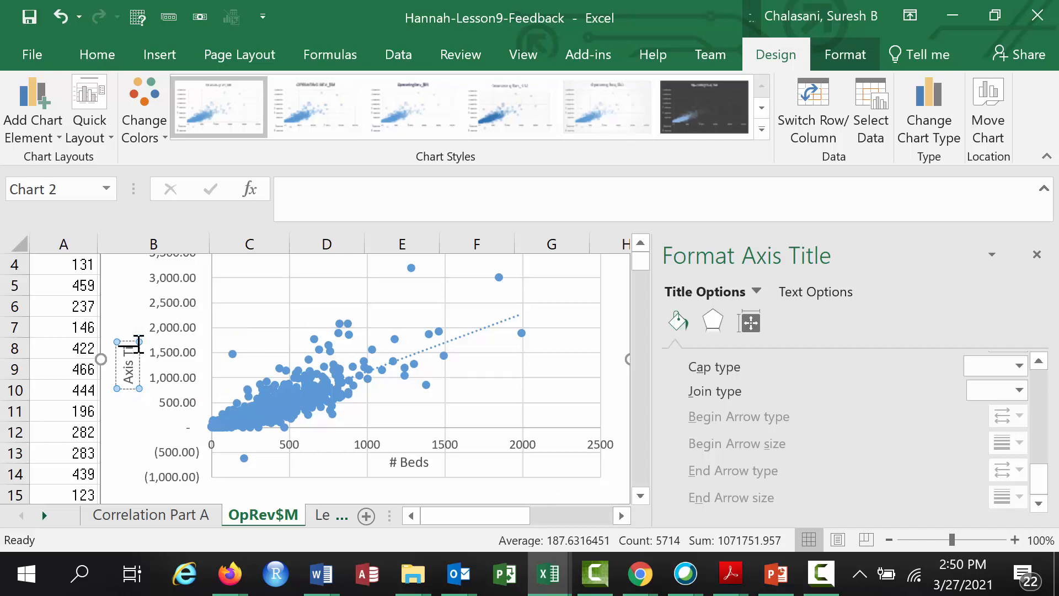
key("BackSpace")
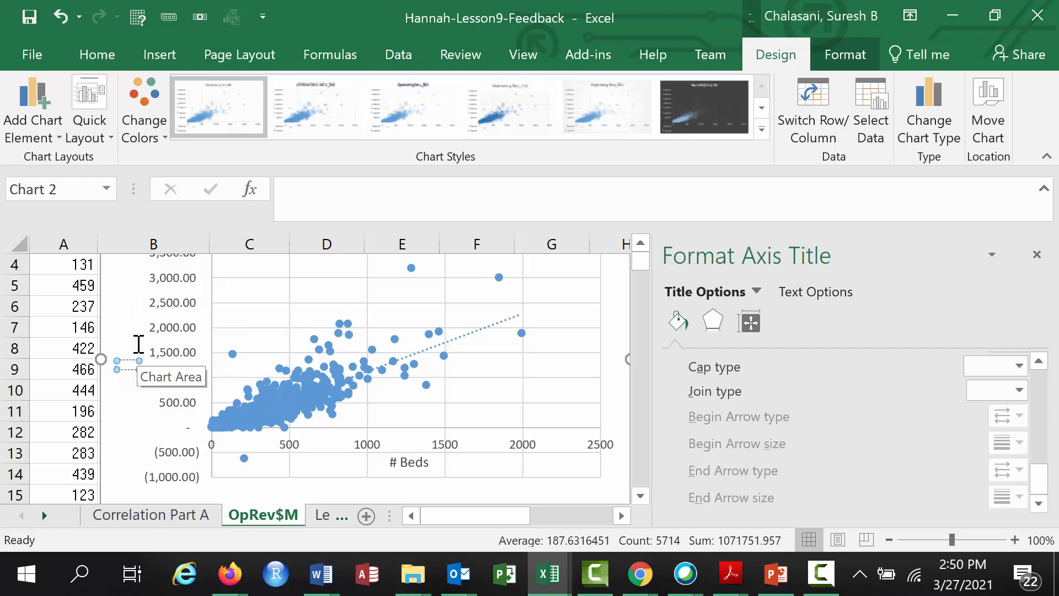
type("OPe")
type("ra")
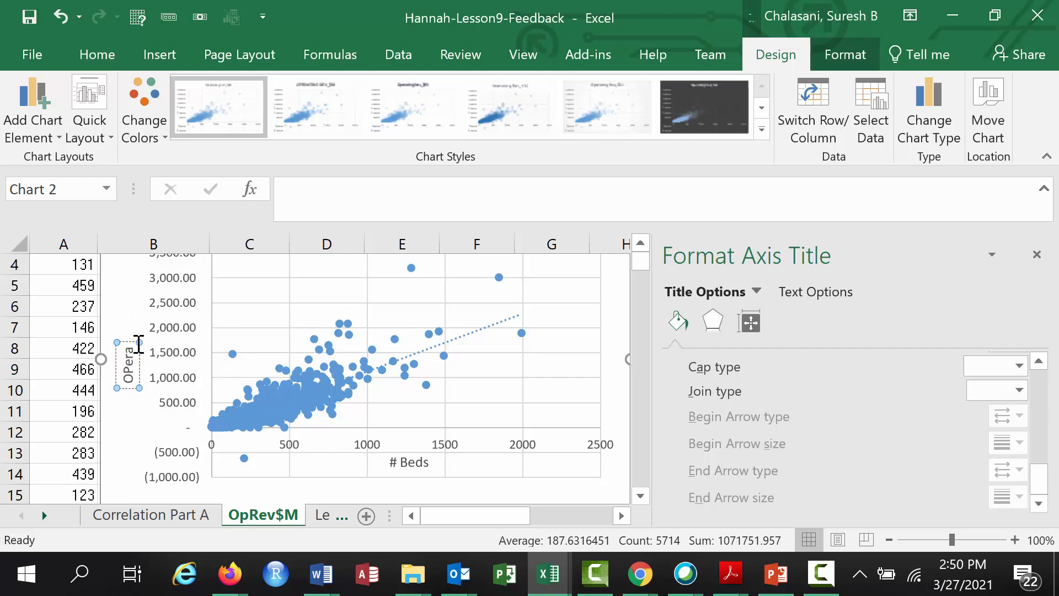
type("ting Reven")
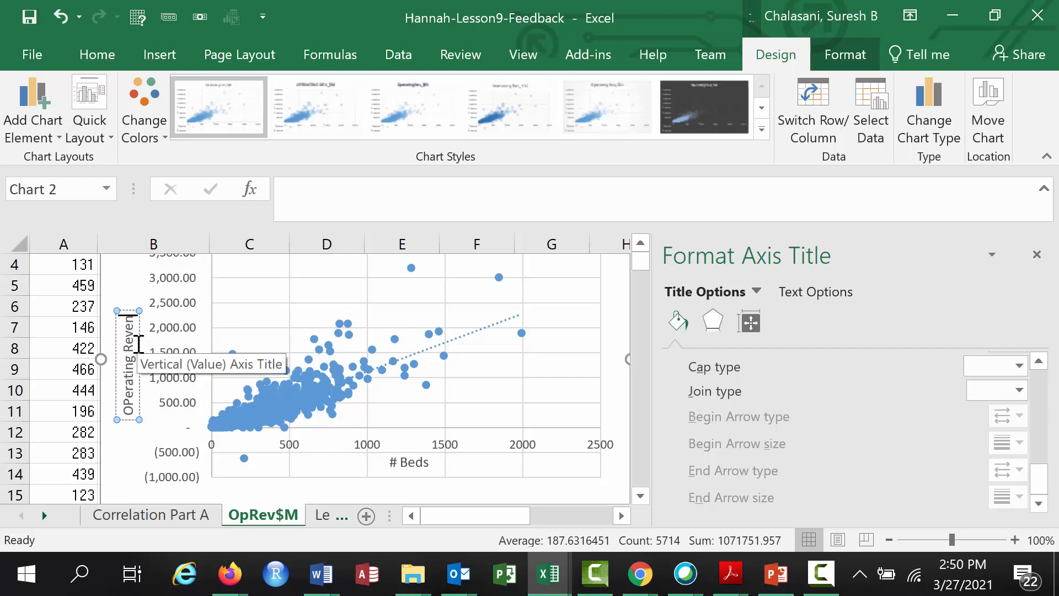
type("ue in Millions")
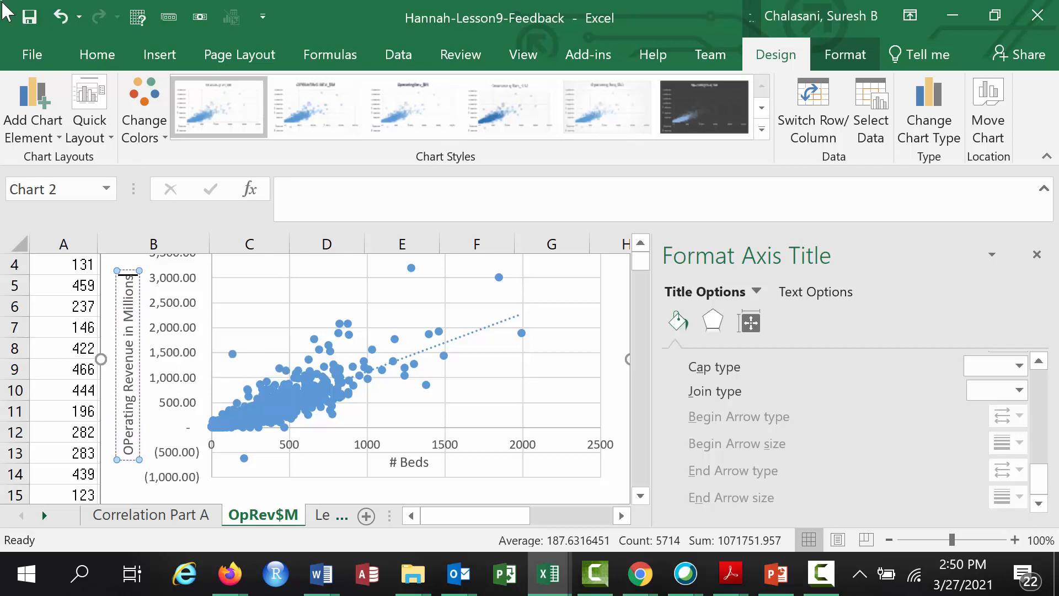
left_click(97, 55)
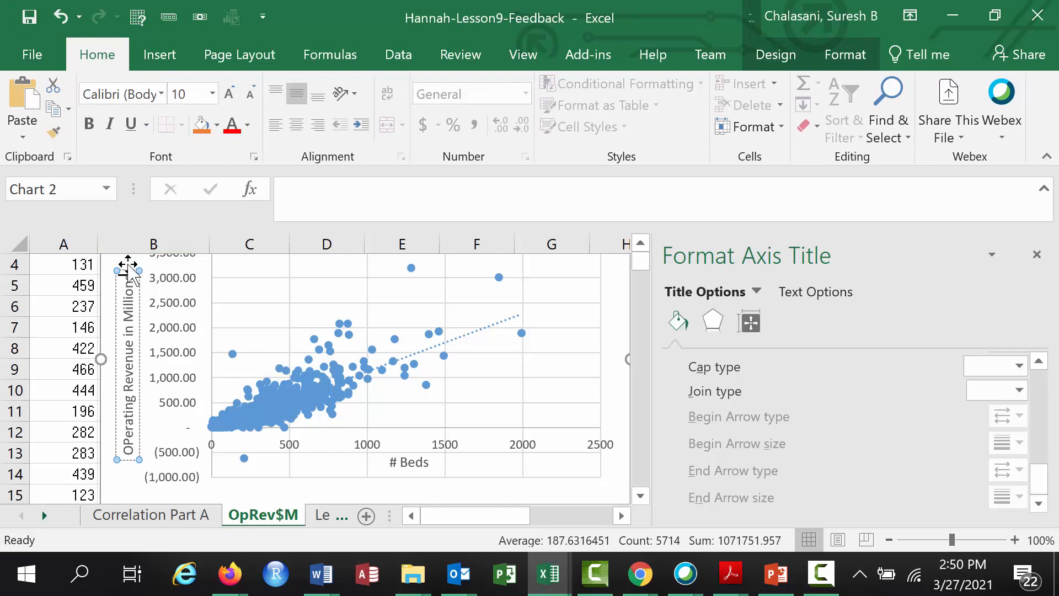
left_click_drag(123, 274, 134, 331)
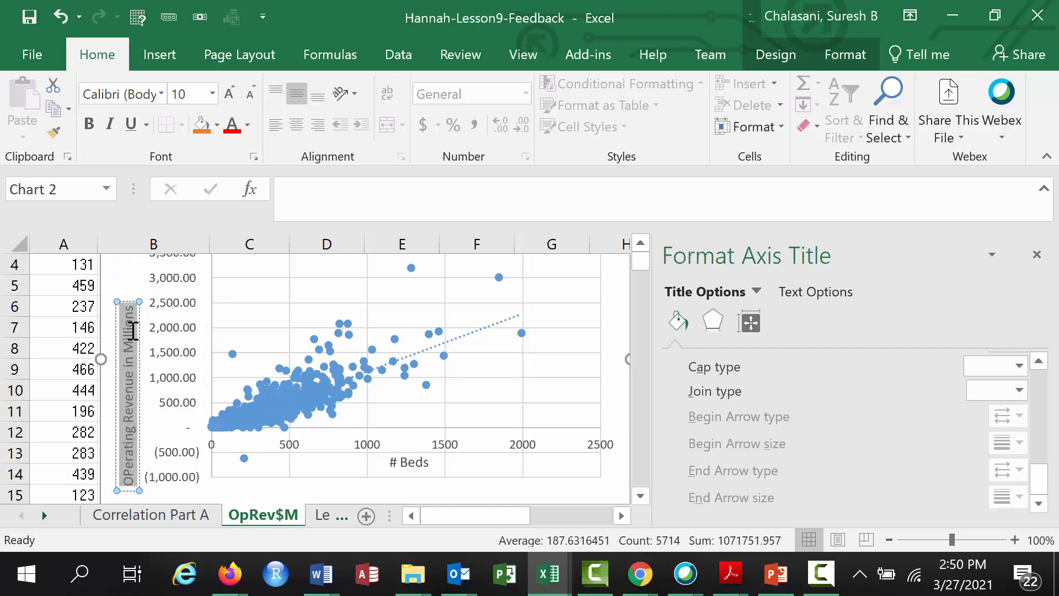
- Set the font size of both the vertical axis title and the "# Beds" title to 14, then close the axis title formatting options
left_click(213, 93)
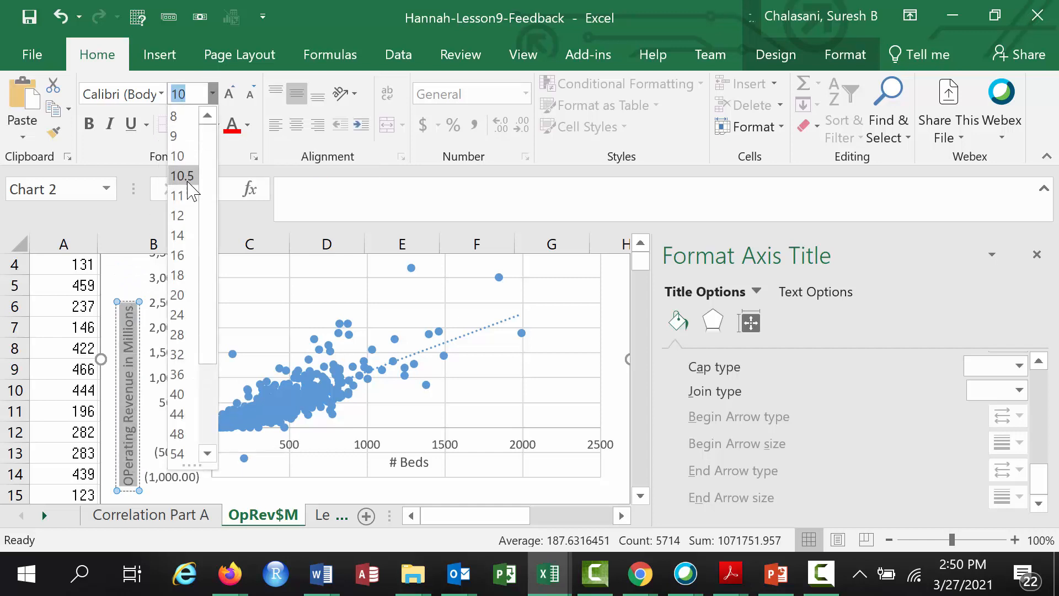
left_click(181, 236)
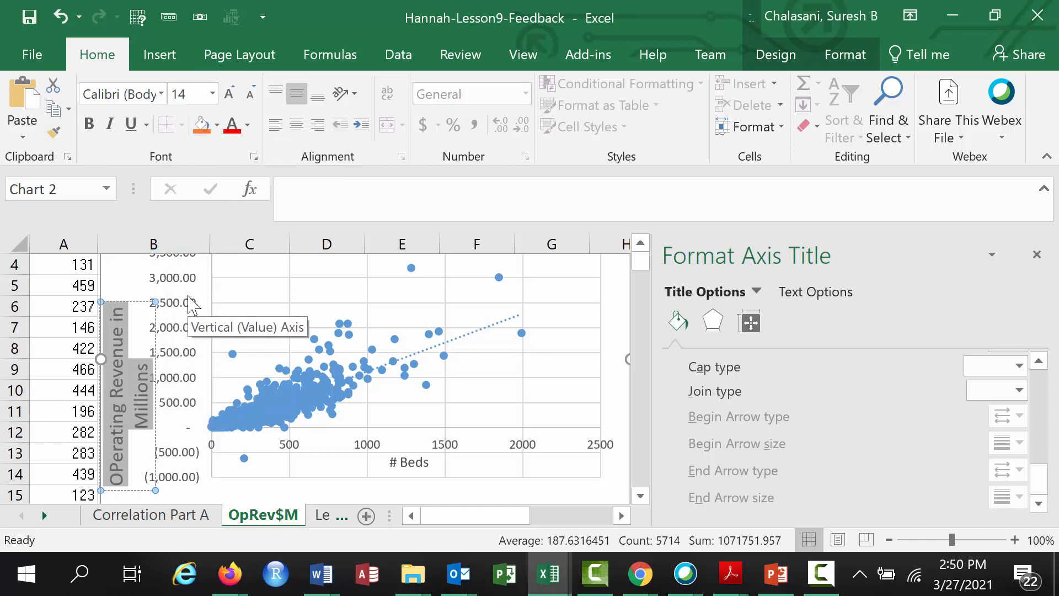
left_click(393, 462)
left_click_drag(391, 463, 432, 463)
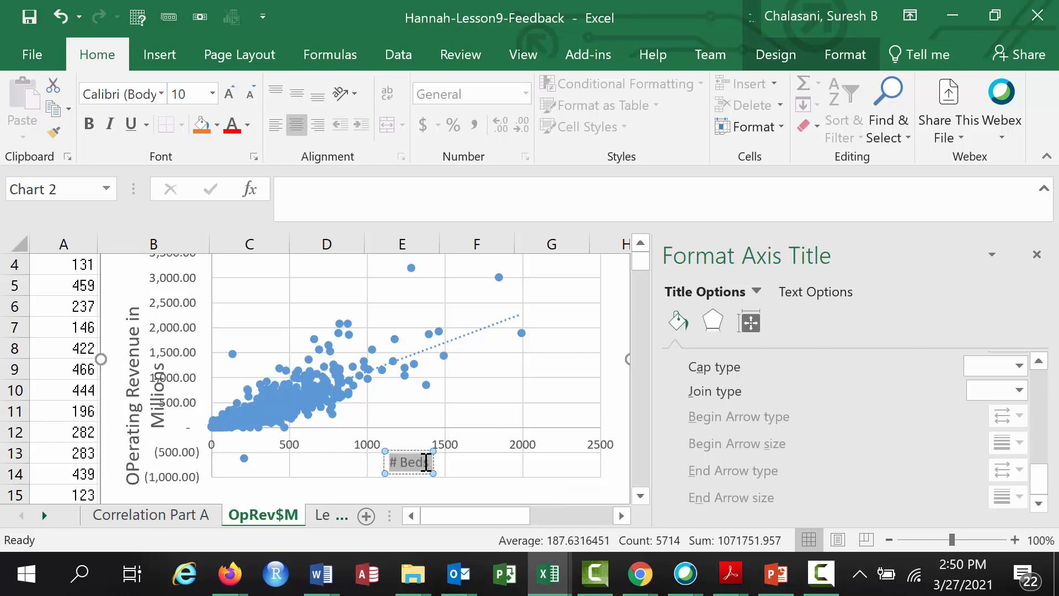
left_click(214, 95)
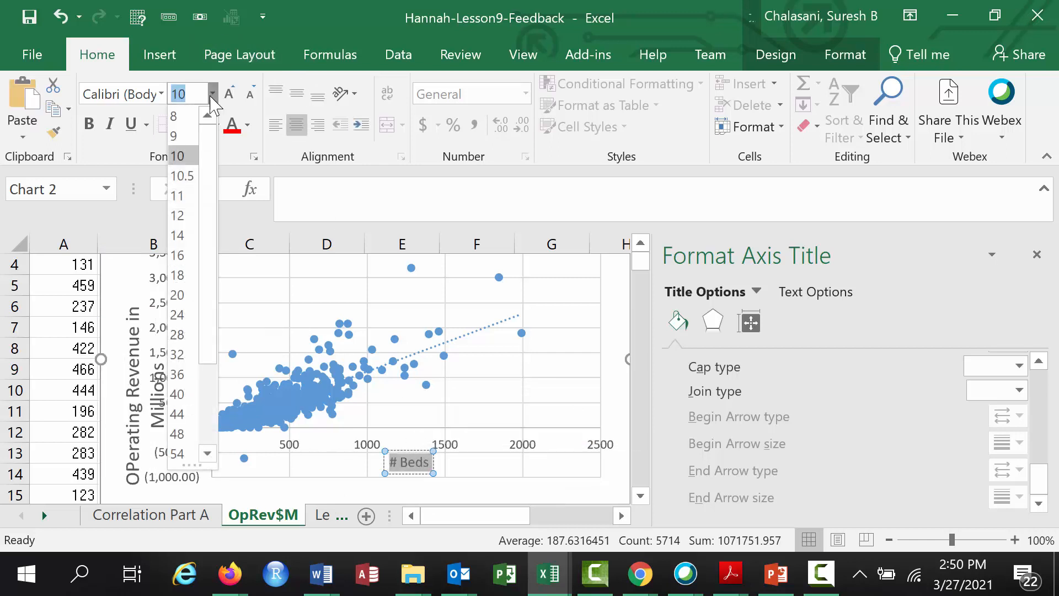
left_click(182, 232)
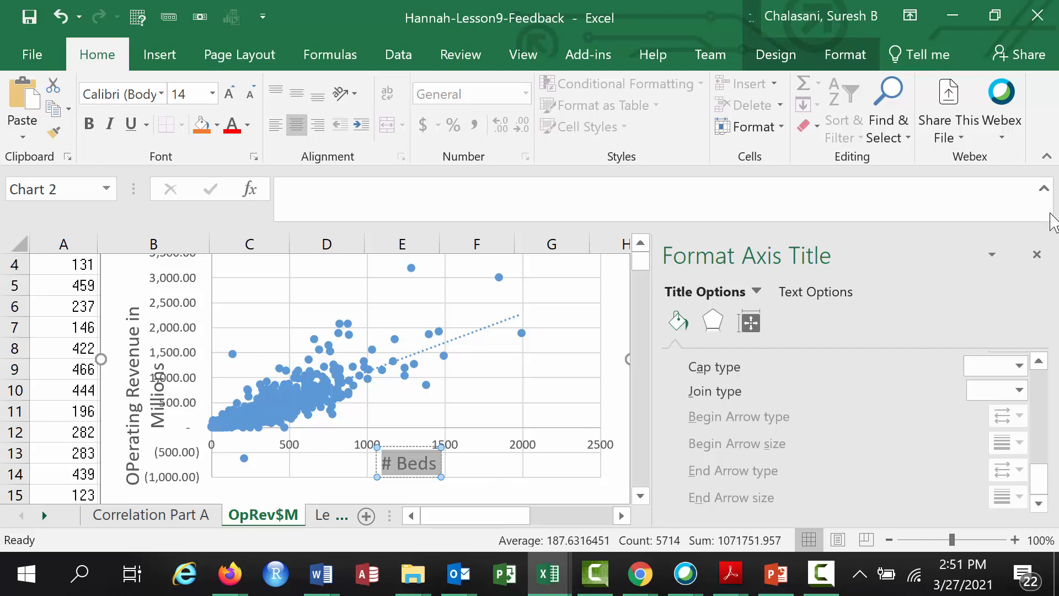
left_click(1037, 255)
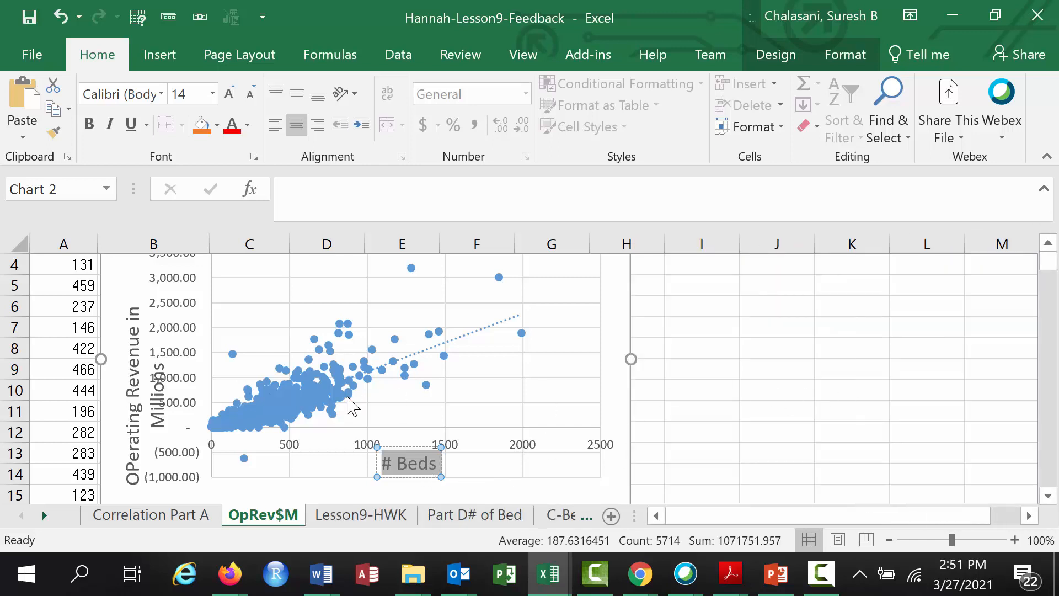
- Display the linear trendline's equation and R-squared value on the chart, and close the formatting options
left_click(485, 330)
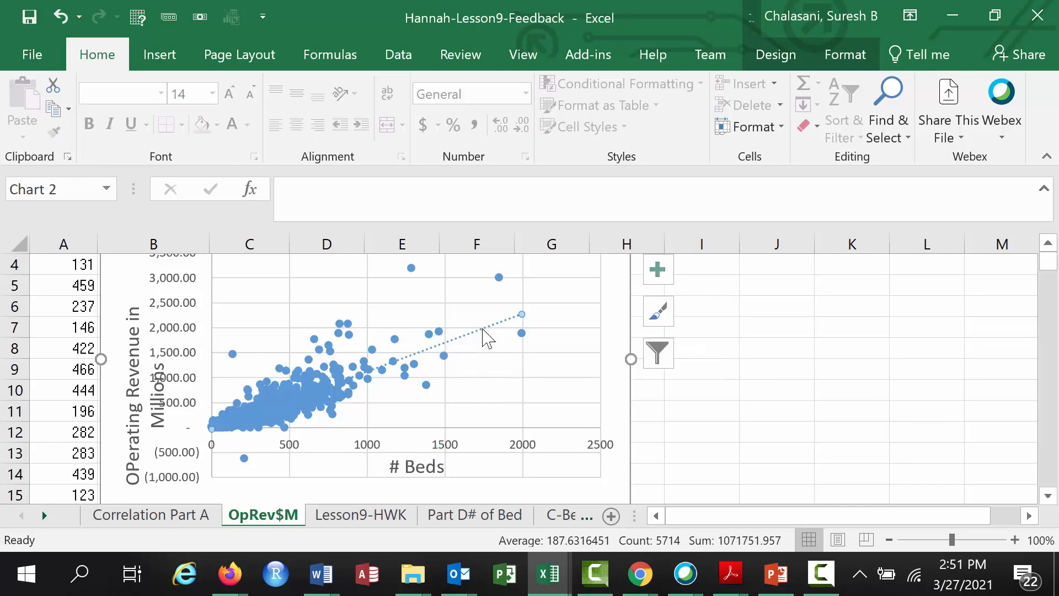
right_click(486, 330)
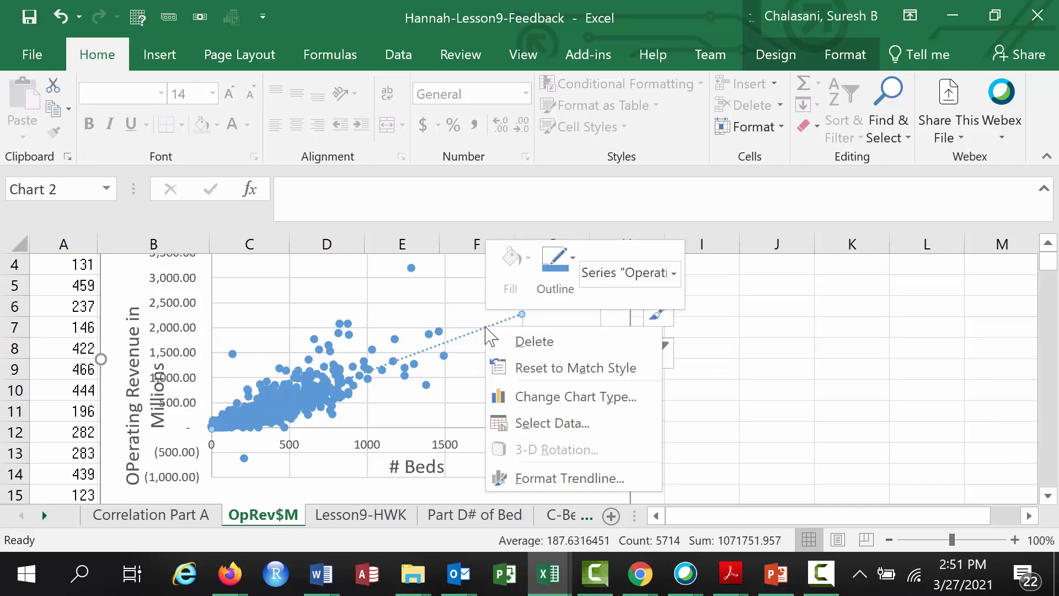
left_click(552, 478)
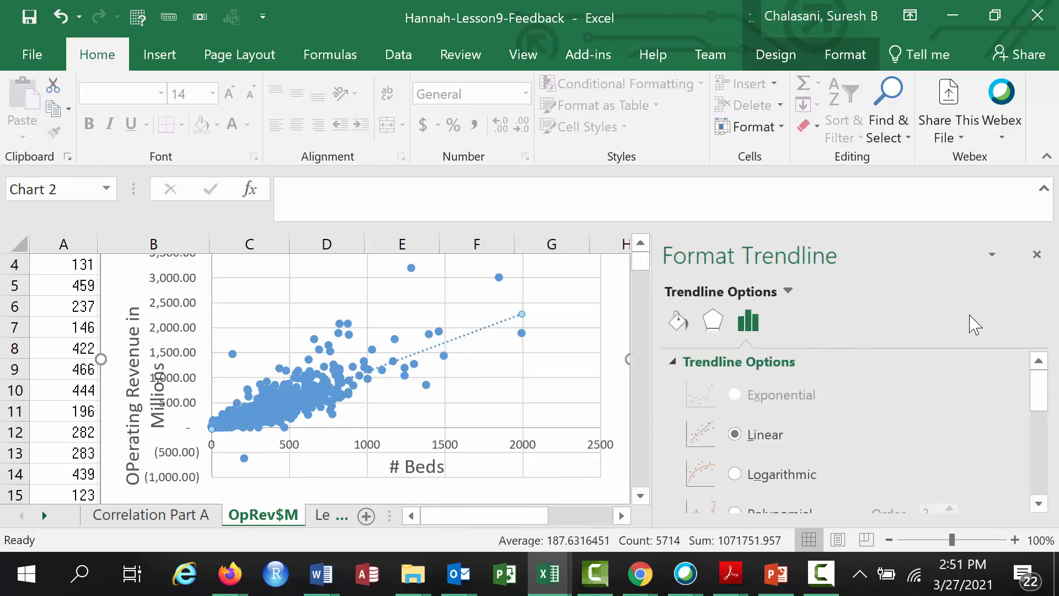
scroll(915, 393, "down", 1)
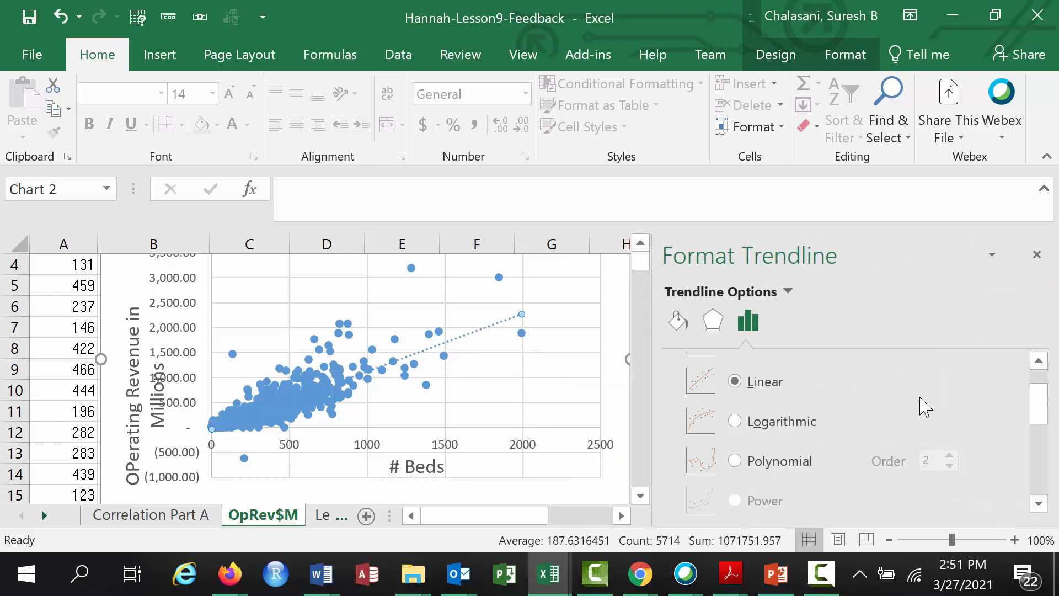
scroll(925, 407, "down", 5)
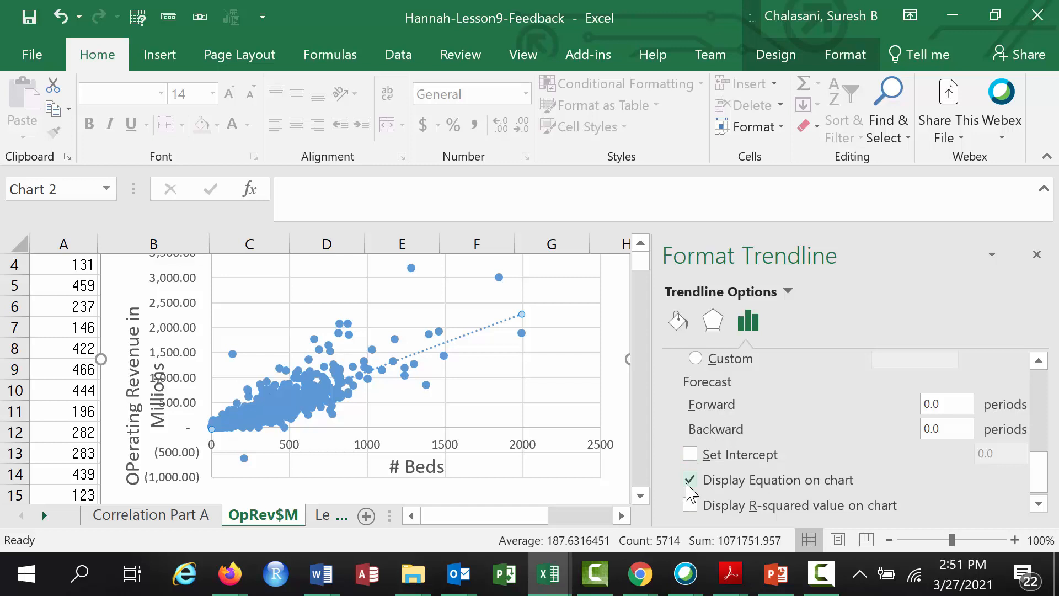
scroll(757, 469, "down", 1)
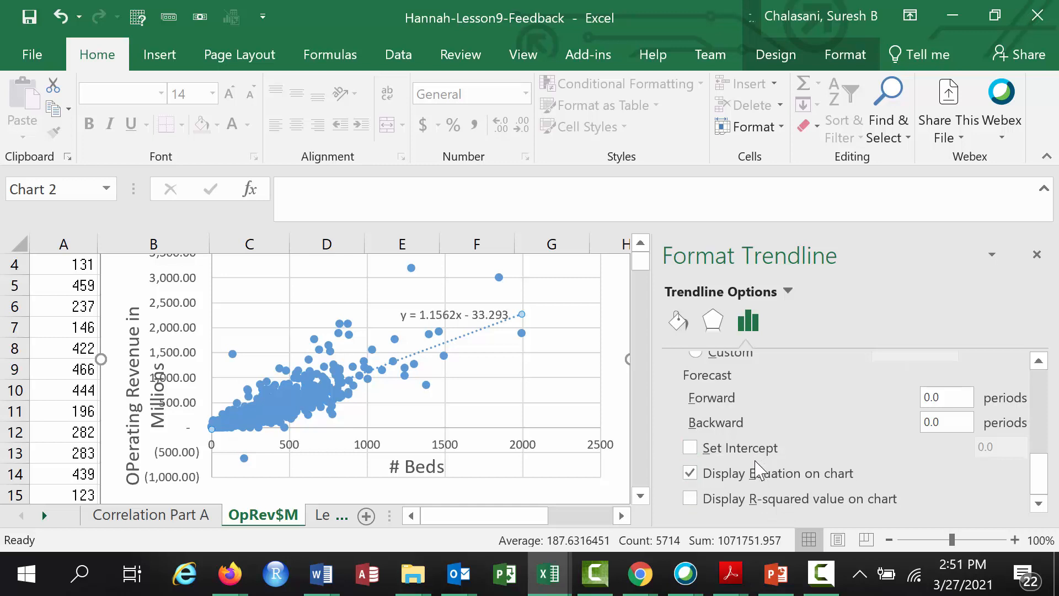
left_click(692, 501)
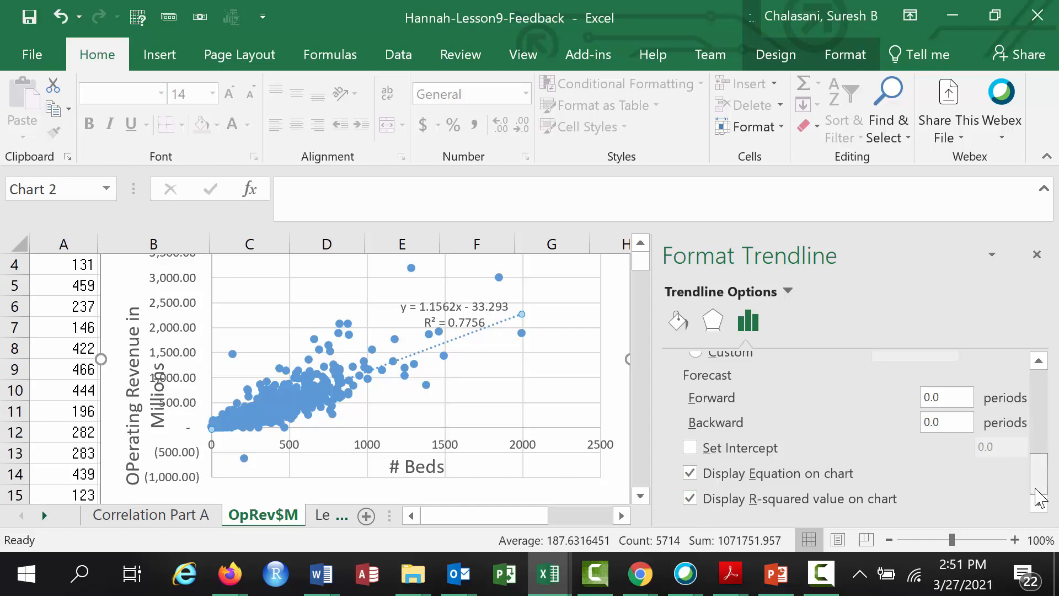
left_click(570, 404)
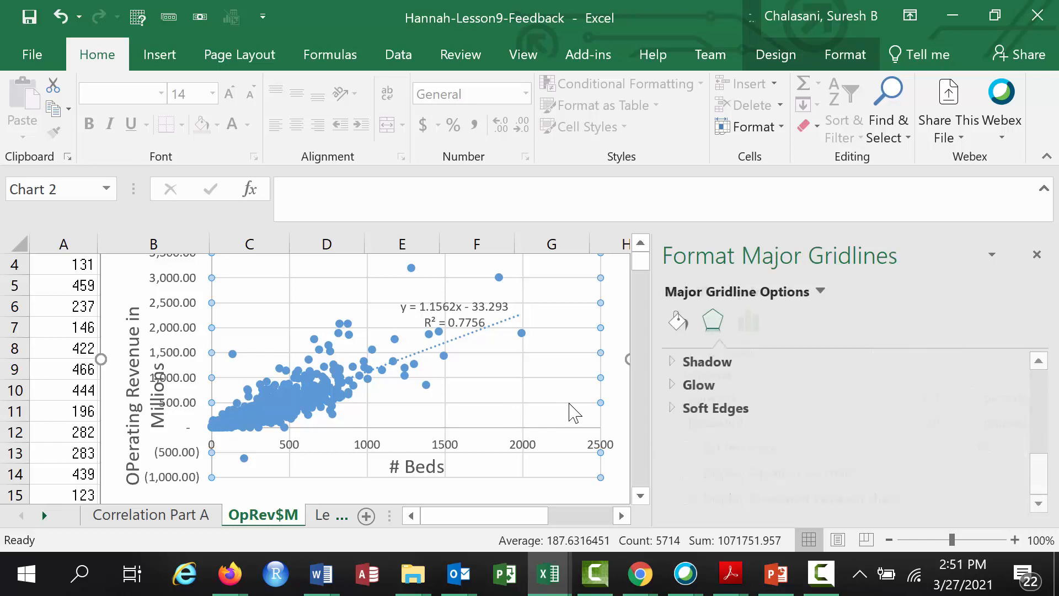
left_click(1037, 254)
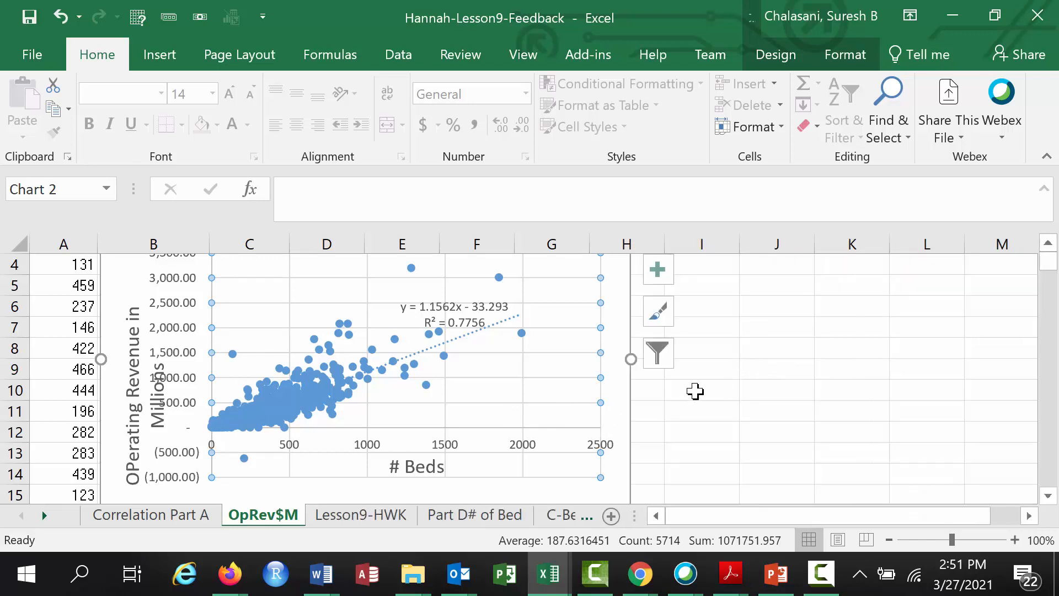
- Move the vertical axis title slightly up and outward toward the chart's edge, away from the axis numbers
scroll(696, 392, "up", 1)
scroll(698, 392, "down", 2)
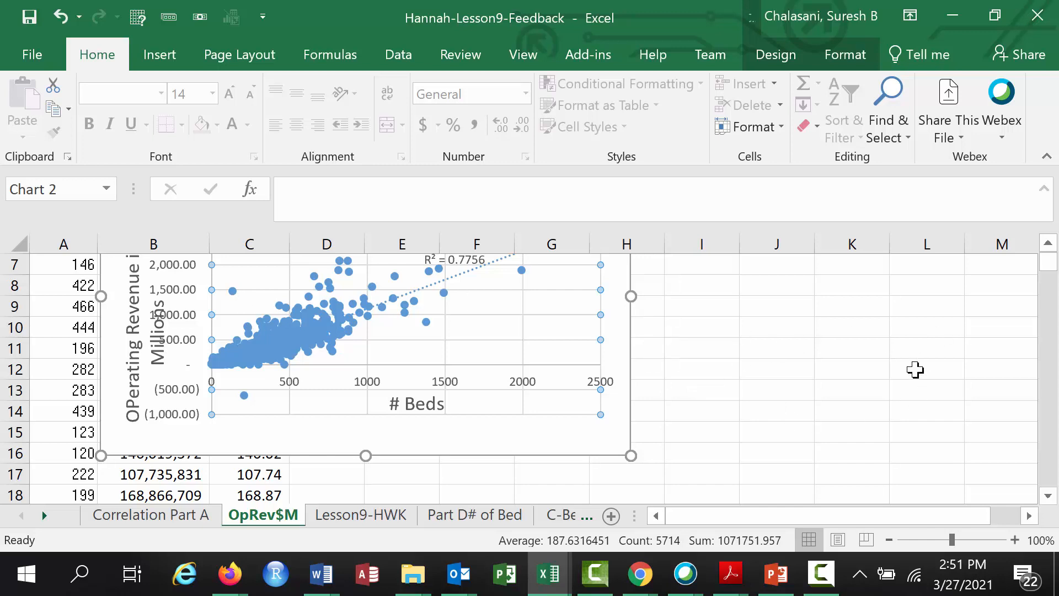
scroll(163, 312, "up", 1)
left_click(135, 347)
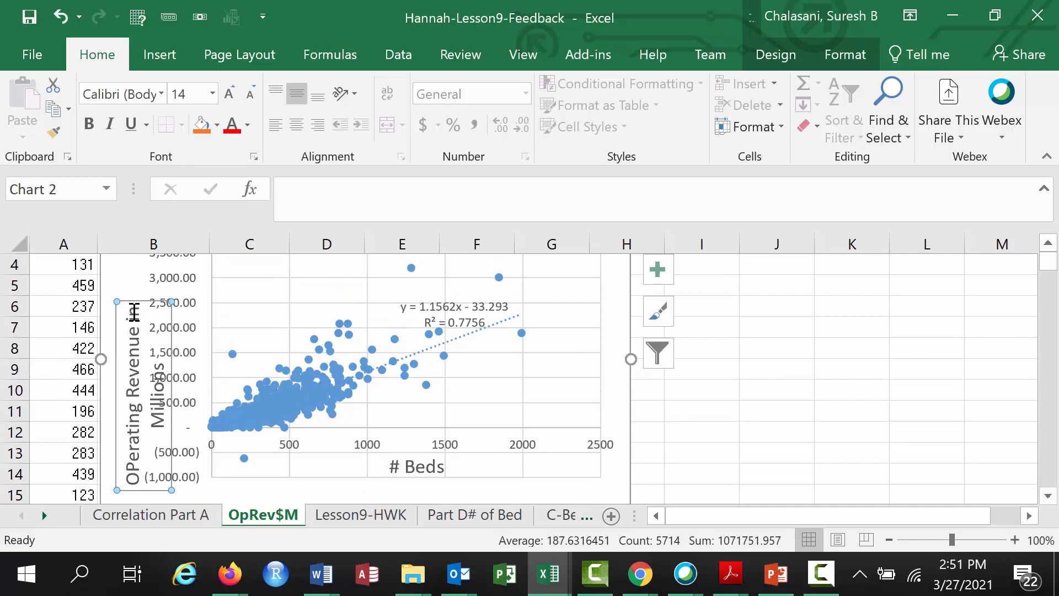
left_click_drag(129, 301, 115, 291)
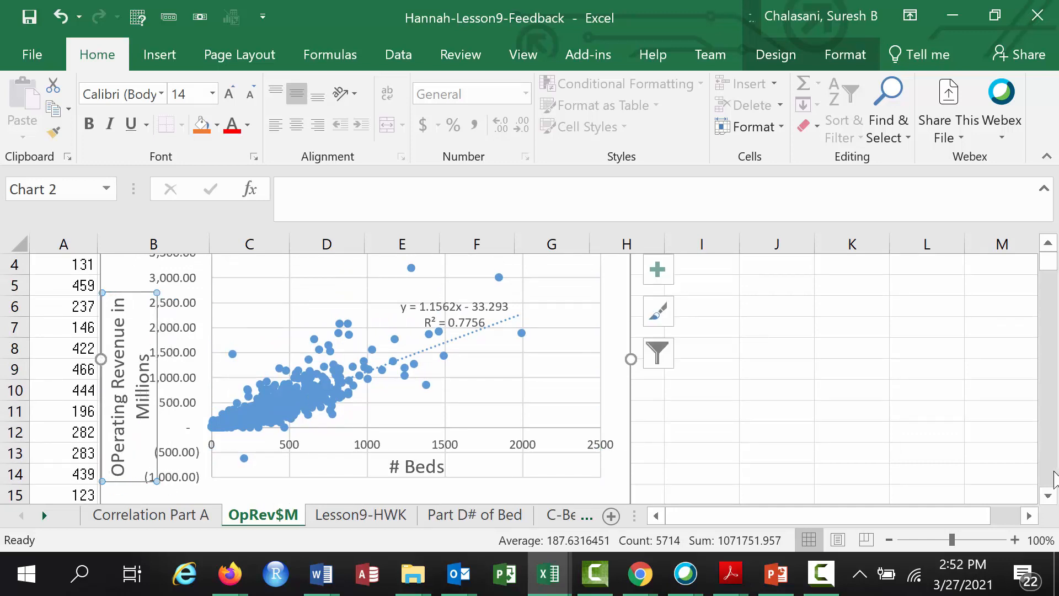
left_click(821, 573)
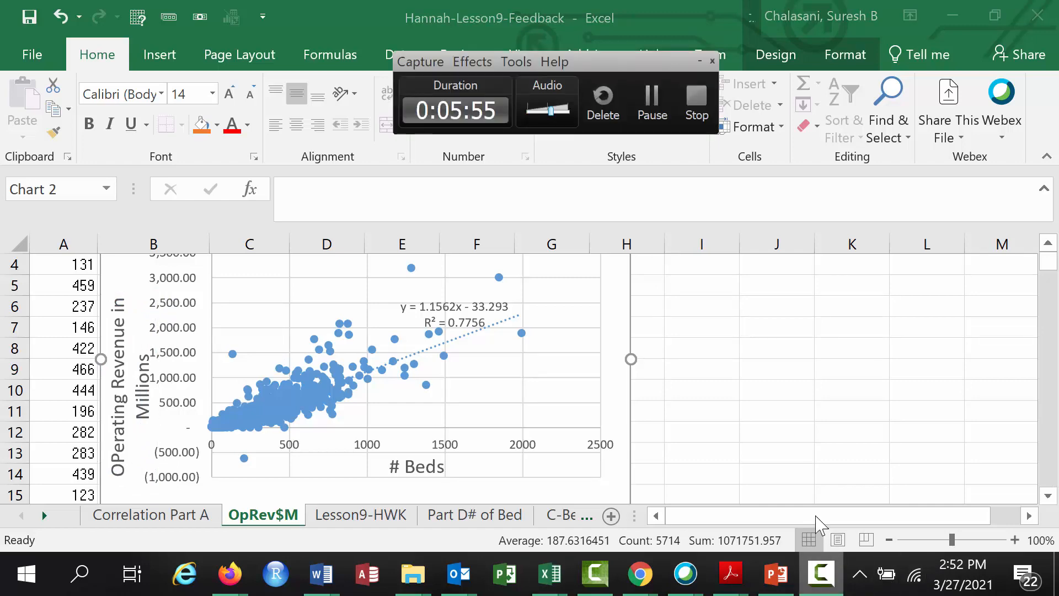